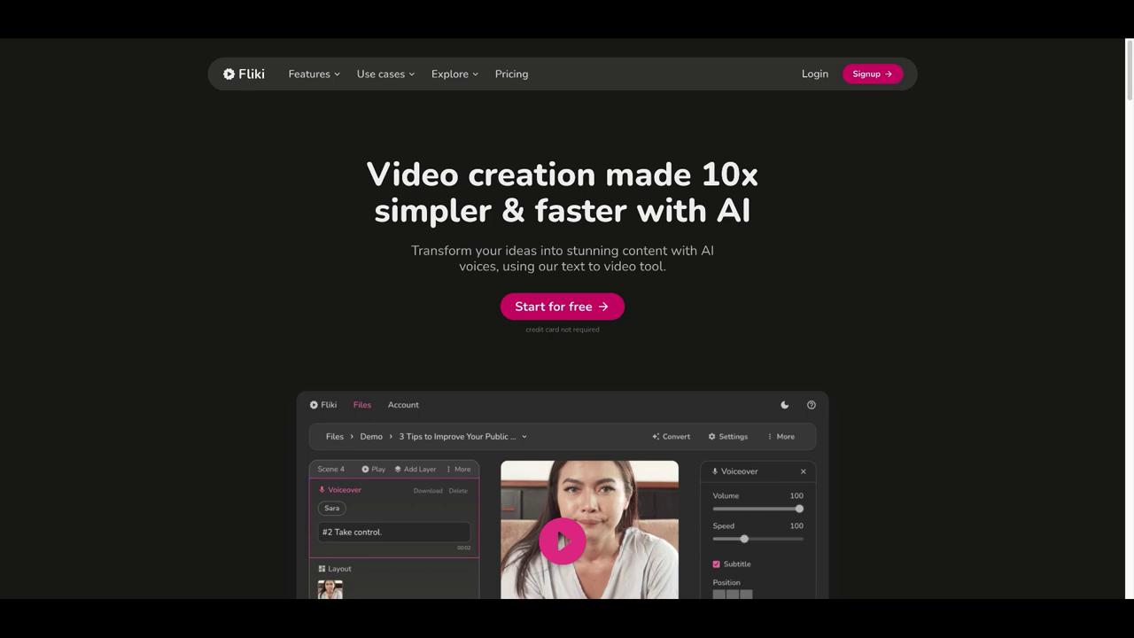
Scroll through Fliki's pricing plans, then return to the files dashboard of existing videos.
{"action": "left_click", "coordinate": [511, 79]}
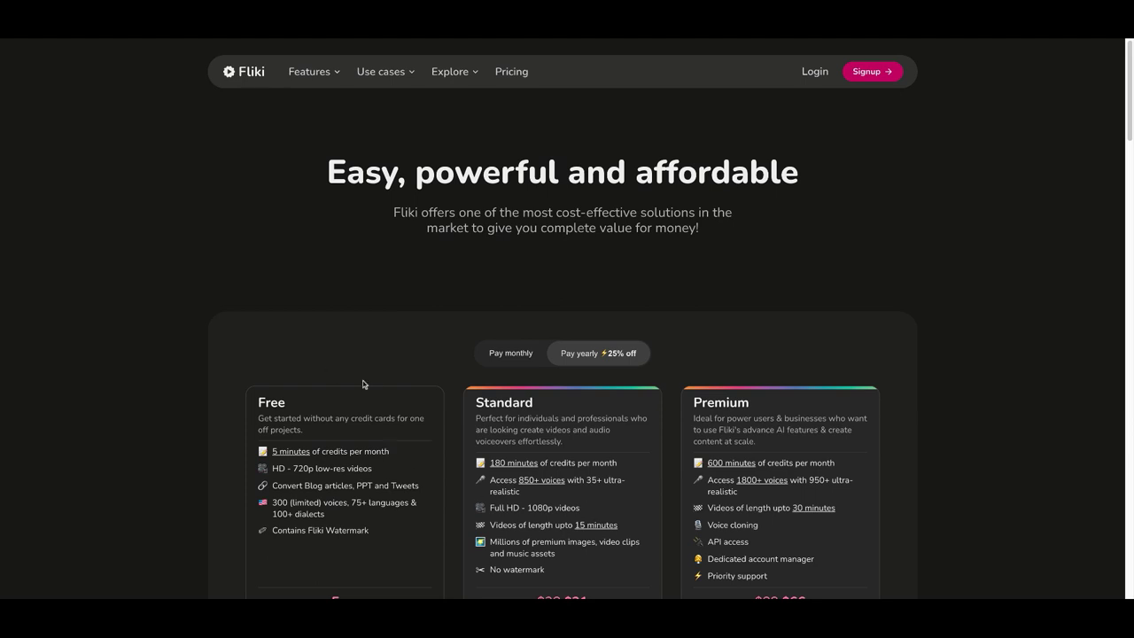
{"action": "scroll", "coordinate": [374, 383], "scroll_direction": "down", "scroll_amount": 5}
{"action": "scroll", "coordinate": [374, 383], "scroll_direction": "up", "scroll_amount": 3}
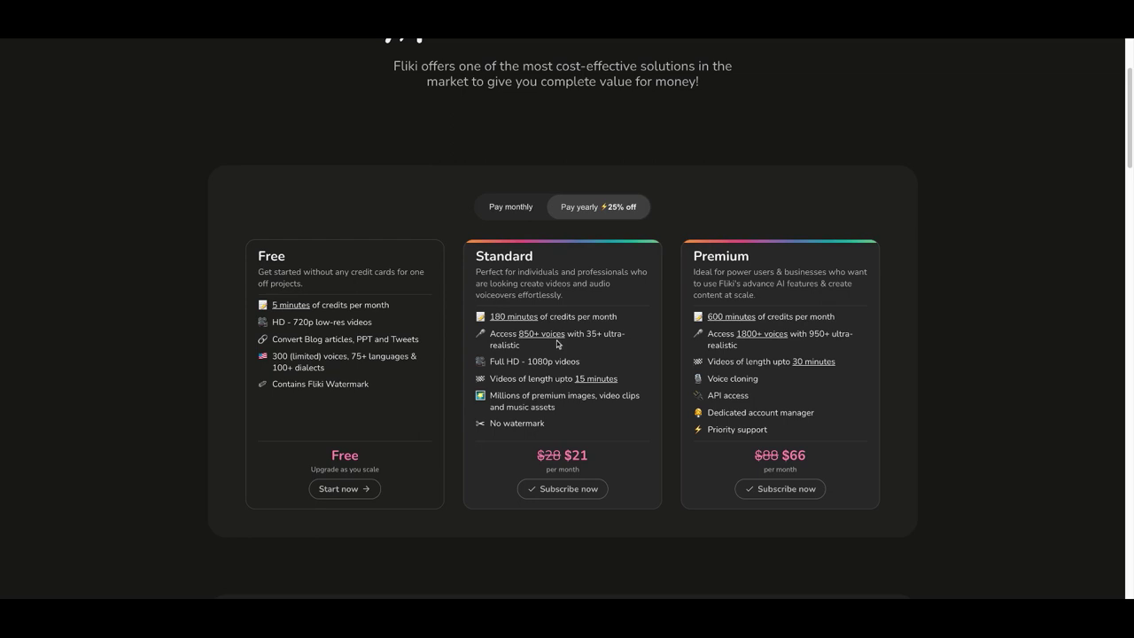
{"action": "scroll", "coordinate": [553, 341], "scroll_direction": "up", "scroll_amount": 3}
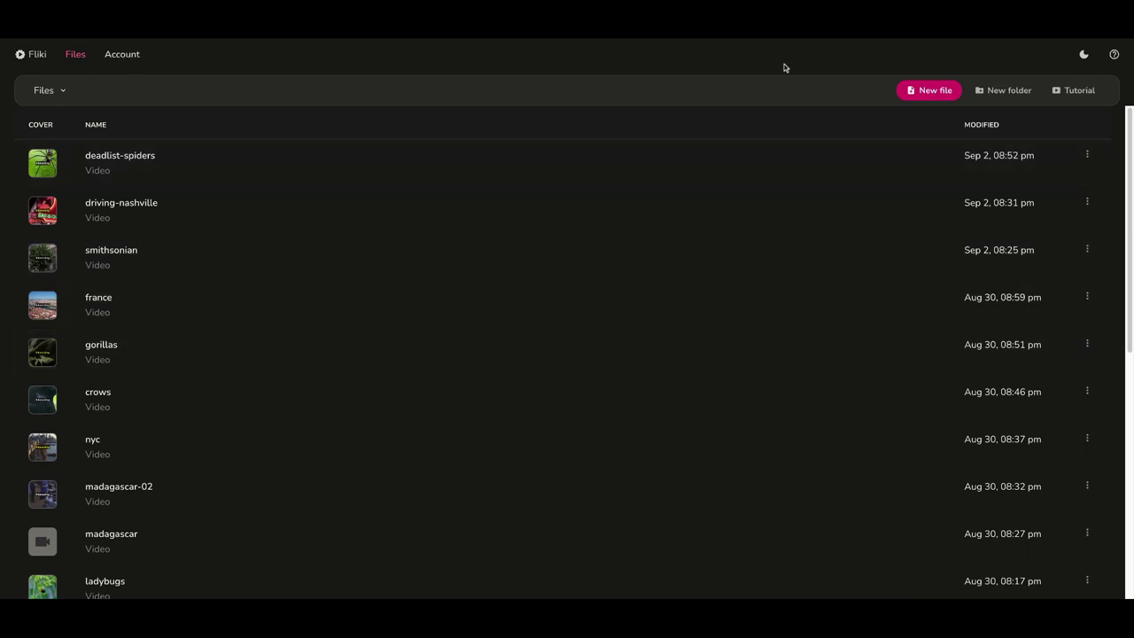
Create a new video file named 'beaches' from the New file dialog.
{"action": "left_click", "coordinate": [924, 93]}
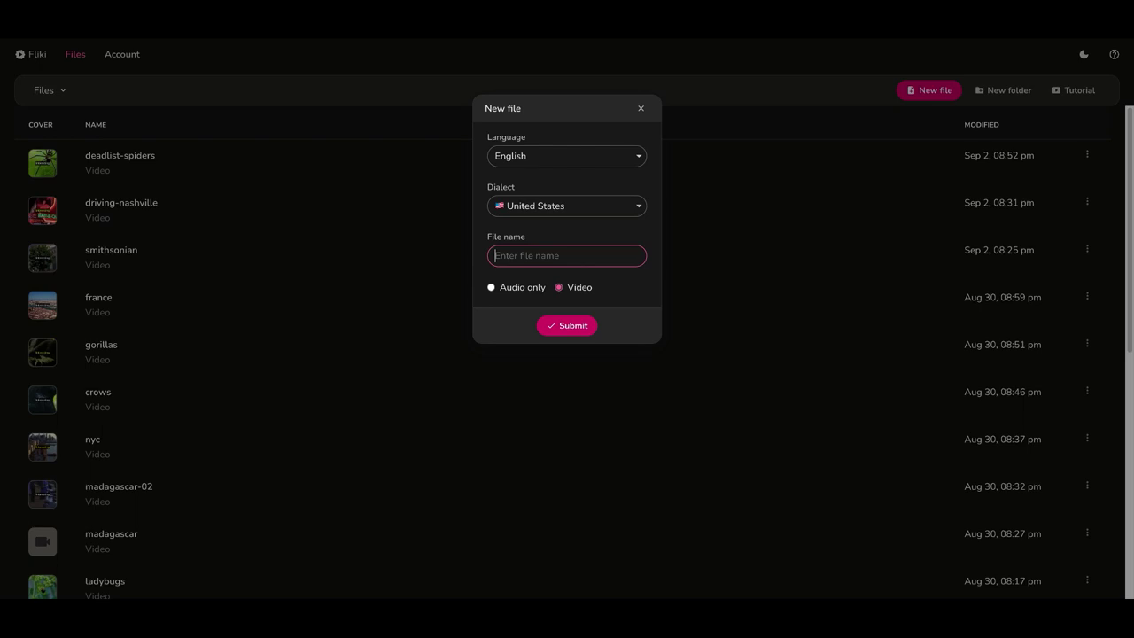
{"action": "type", "text": "b"}
{"action": "type", "text": "eachs"}
{"action": "key", "text": "BackSpace"}
{"action": "type", "text": "e"}
{"action": "type", "text": "s"}
{"action": "left_click", "coordinate": [556, 326]}
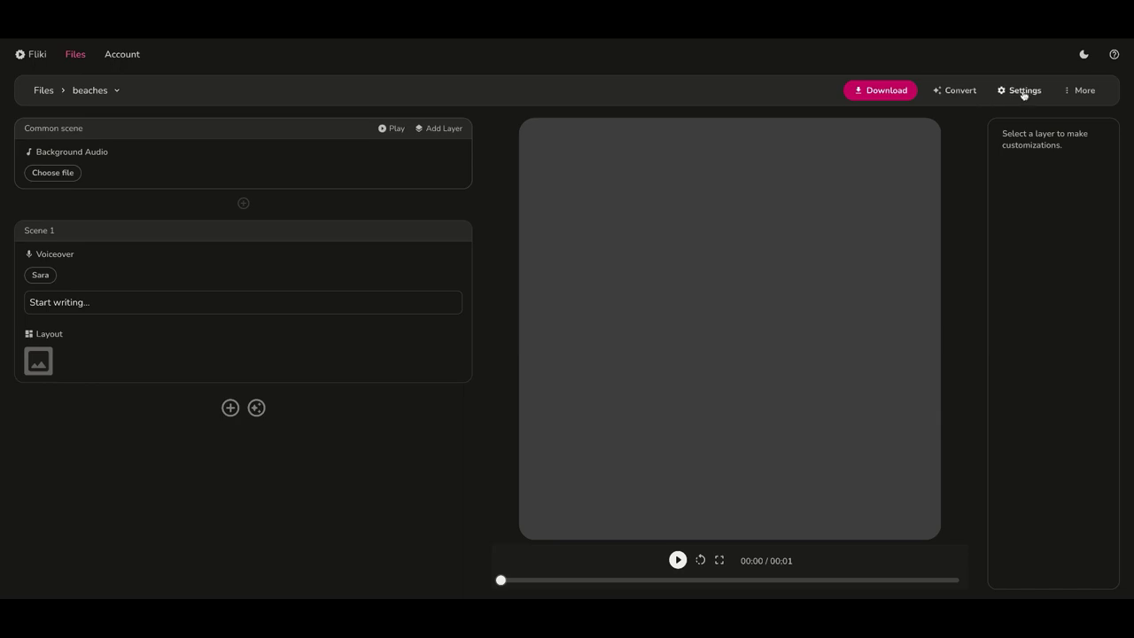
Change the video's aspect ratio from Square (1:1) to Portrait (9:16) and save.
{"action": "left_click", "coordinate": [1022, 93]}
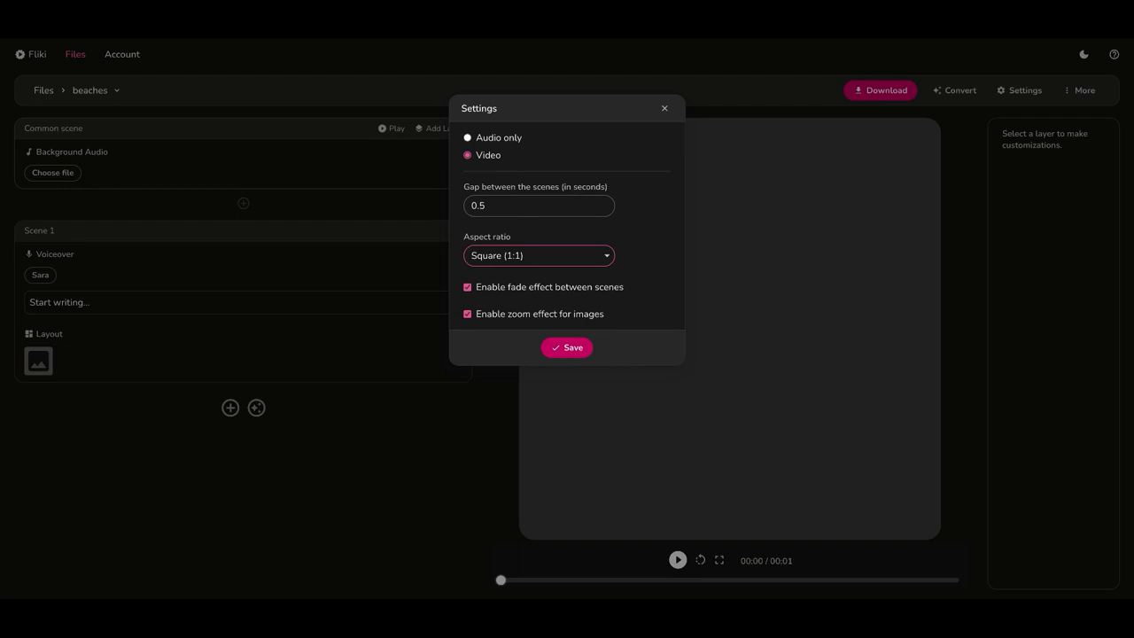
{"action": "key", "text": "Down"}
{"action": "left_click", "coordinate": [569, 347]}
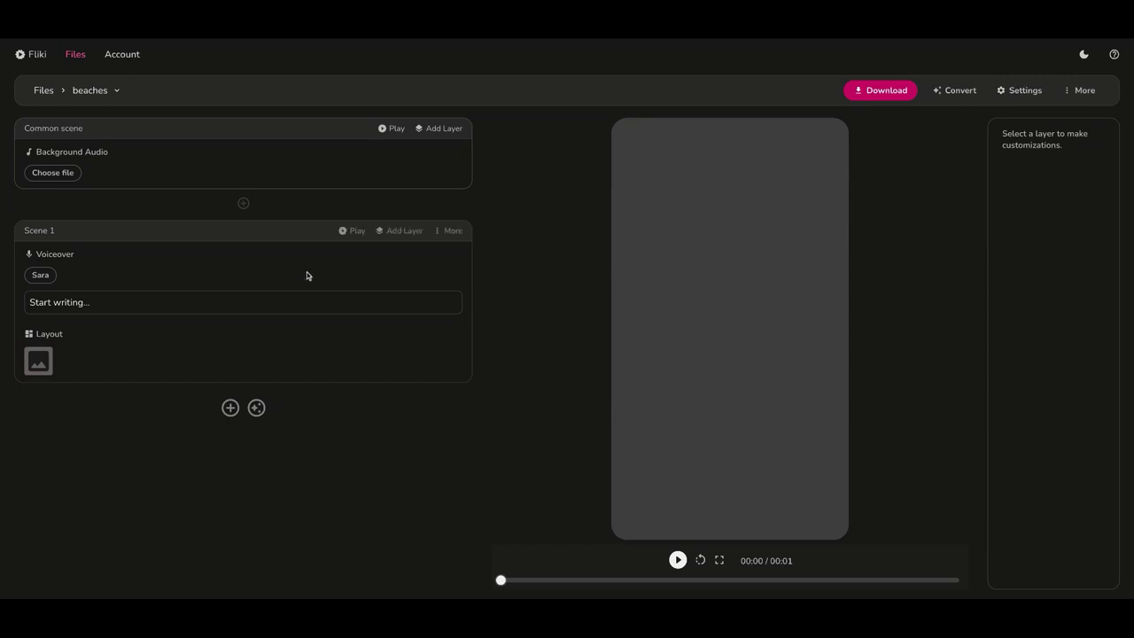
Delete the empty Scene 1.
{"action": "left_click", "coordinate": [452, 233]}
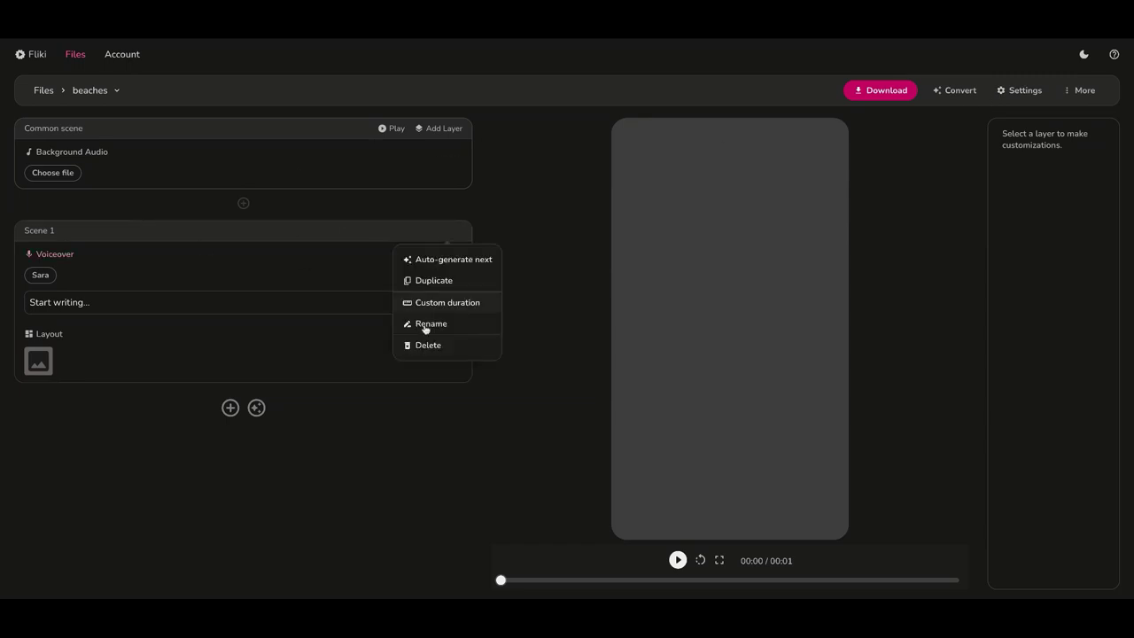
{"action": "left_click", "coordinate": [425, 345]}
{"action": "left_click", "coordinate": [553, 144]}
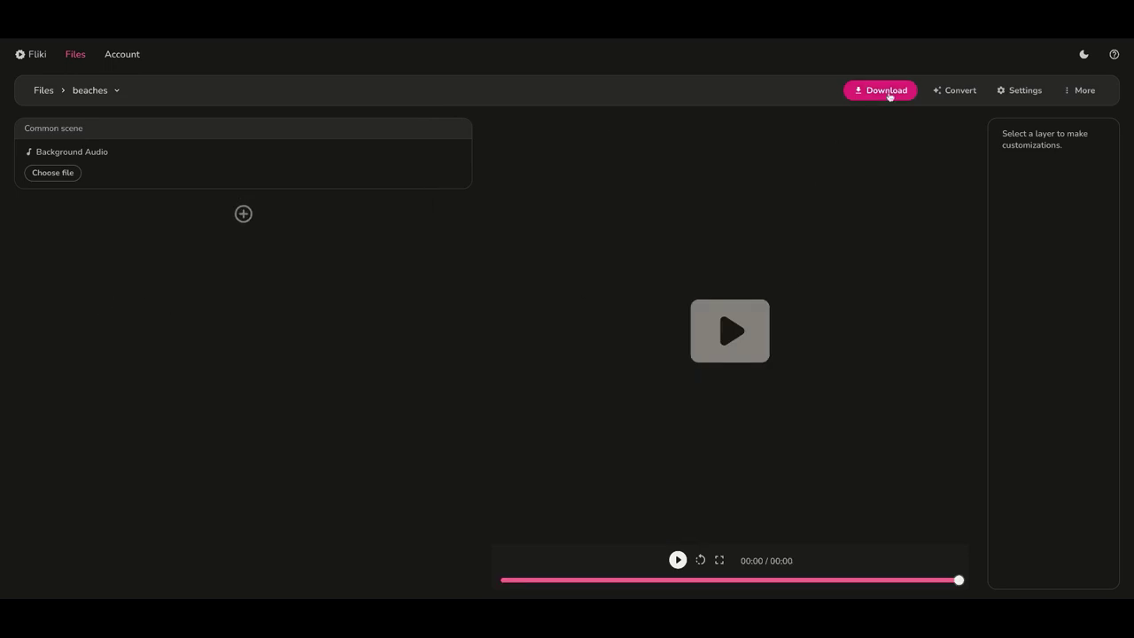
Show the Convert dropdown's idea, blog, PPT and tweet to video options.
{"action": "left_click", "coordinate": [958, 92]}
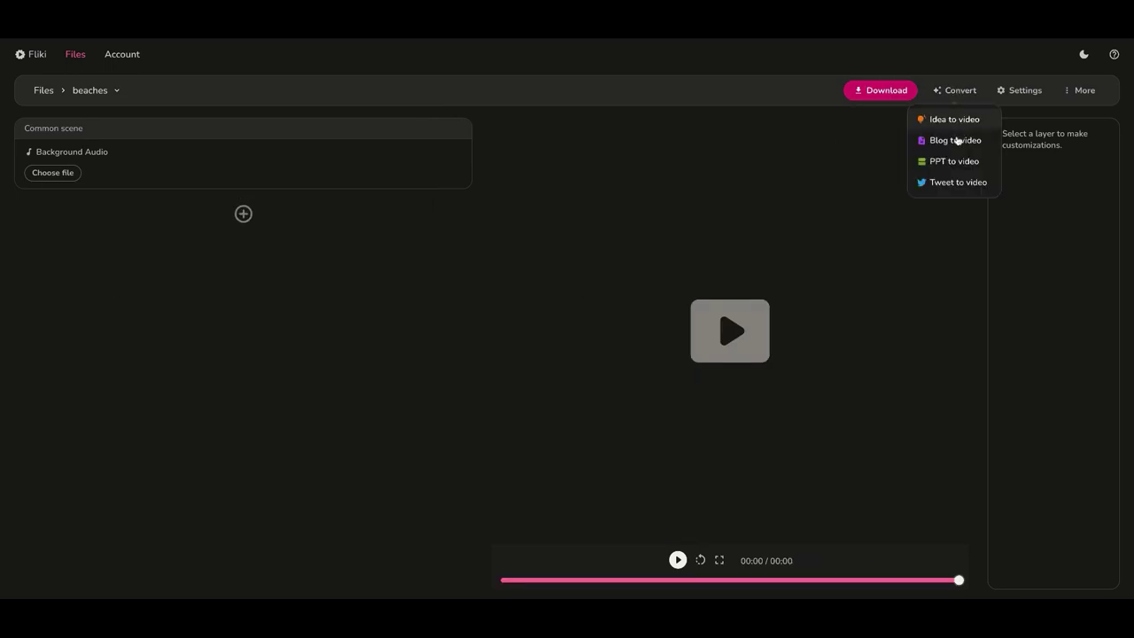
{"action": "left_click", "coordinate": [959, 121]}
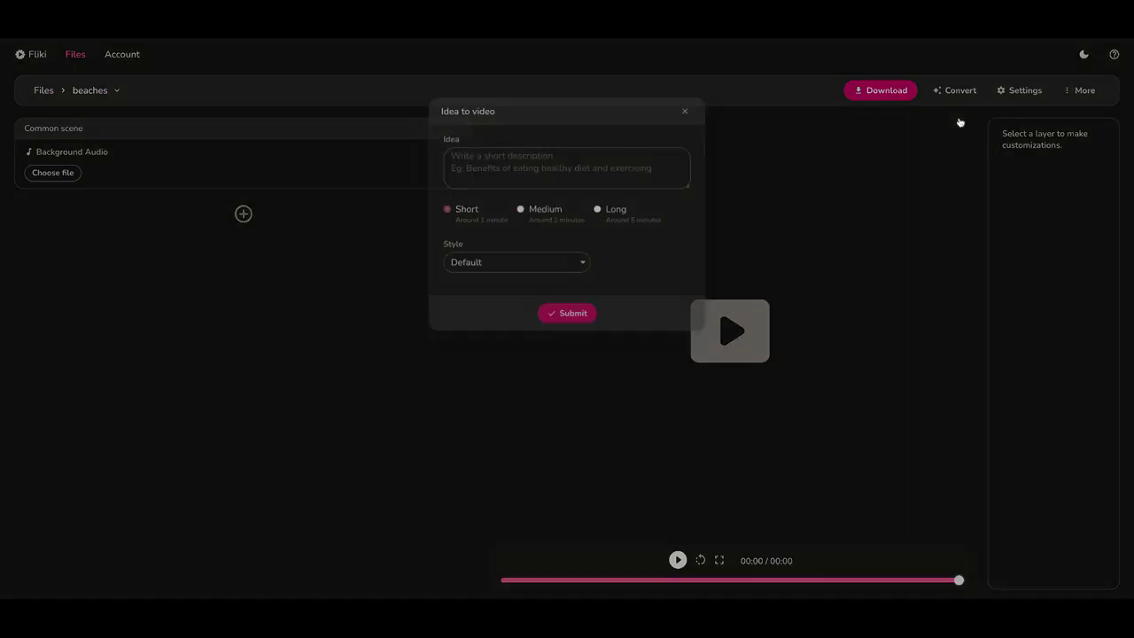
{"action": "left_click", "coordinate": [967, 93]}
{"action": "left_click", "coordinate": [967, 93]}
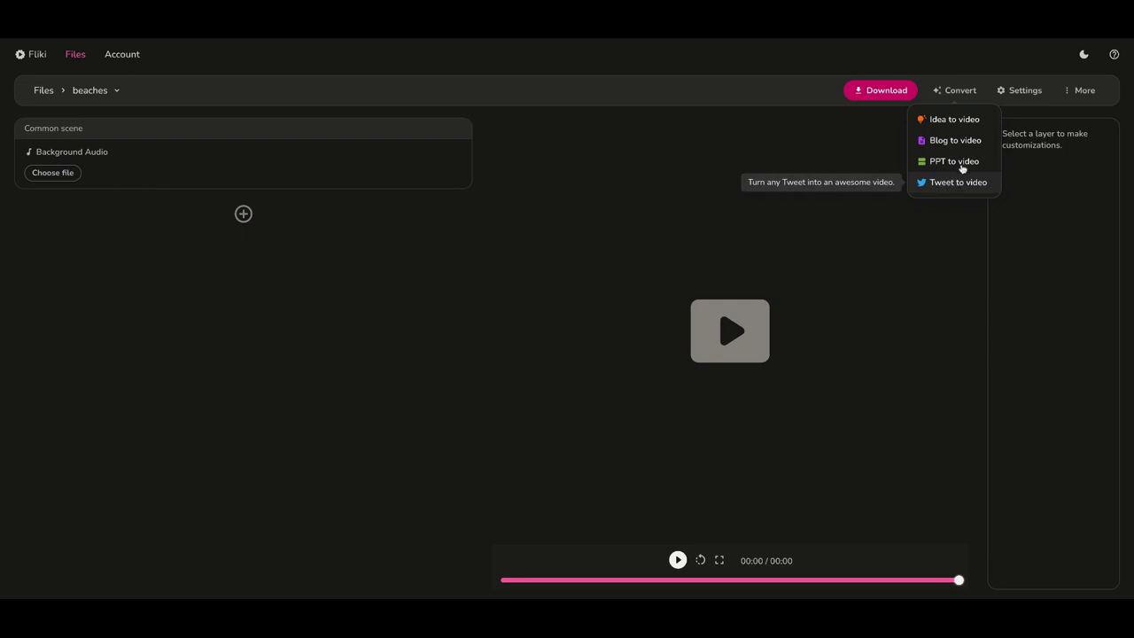
Enter the idea 'Interesting Facts about West Coast Beaches' in the Idea to video form.
{"action": "left_click", "coordinate": [951, 119]}
{"action": "left_click", "coordinate": [544, 159]}
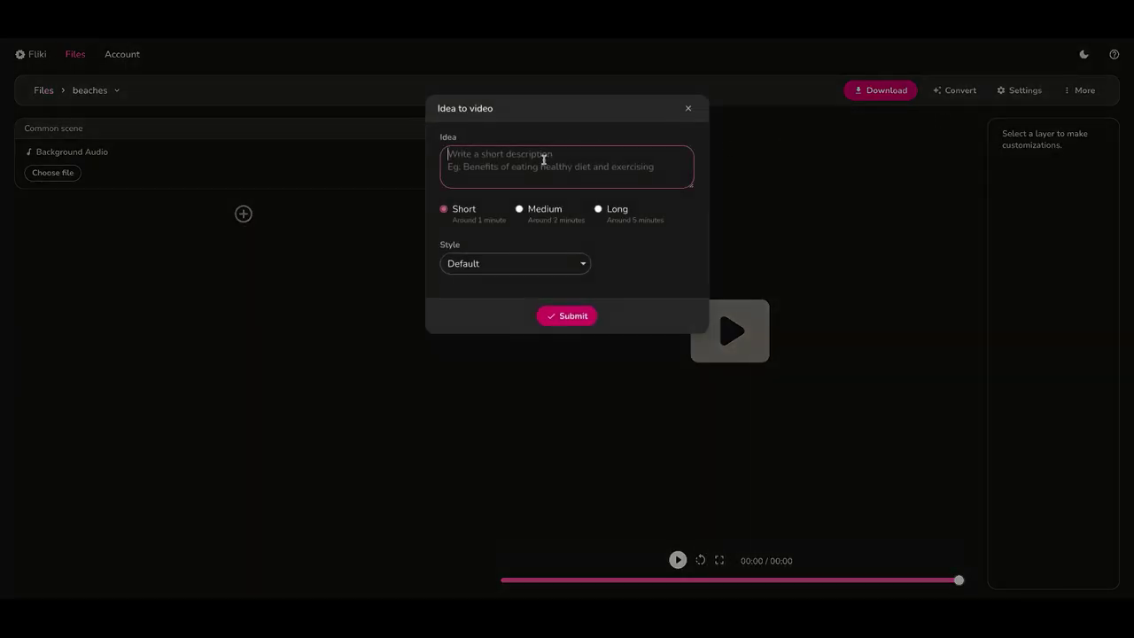
{"action": "type", "text": "Inter"}
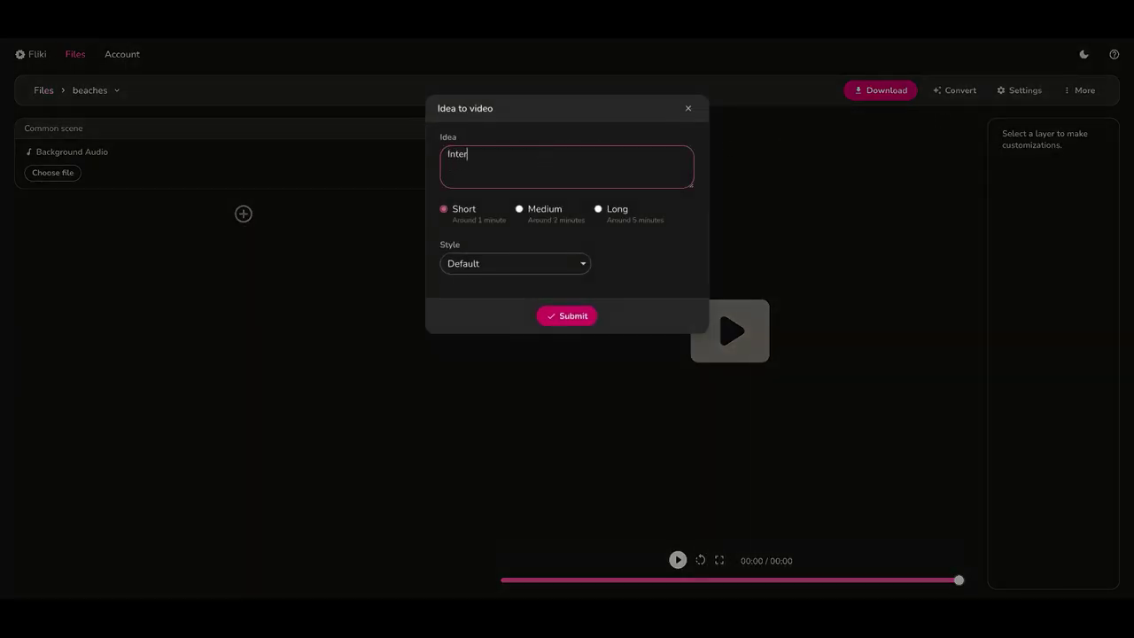
{"action": "type", "text": "esti"}
{"action": "key", "text": "BackSpace"}
{"action": "key", "text": "BackSpace"}
{"action": "type", "text": "ting "}
{"action": "type", "text": "F"}
{"action": "type", "text": "actgs abo"}
{"action": "key", "text": "BackSpace"}
{"action": "key", "text": "BackSpace"}
{"action": "key", "text": "BackSpace"}
{"action": "key", "text": "BackSpace"}
{"action": "key", "text": "BackSpace"}
{"action": "type", "text": "about "}
{"action": "type", "text": "West "}
{"action": "type", "text": "Coast Beac"}
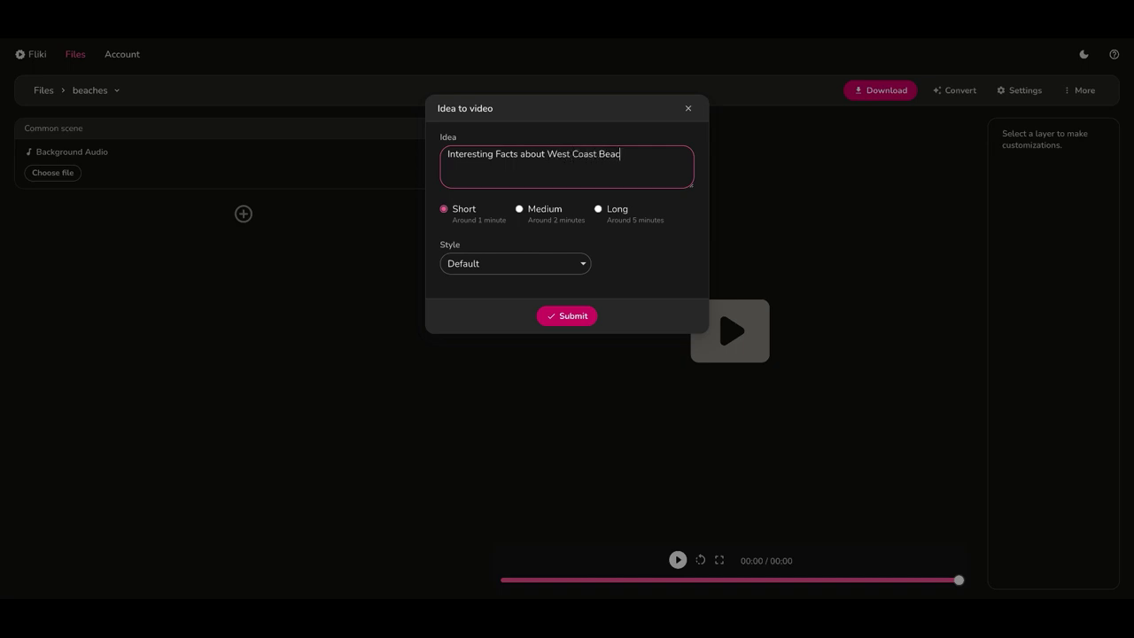
{"action": "type", "text": "hes"}
Set the style to Explainer and generate the video.
{"action": "left_click", "coordinate": [533, 269]}
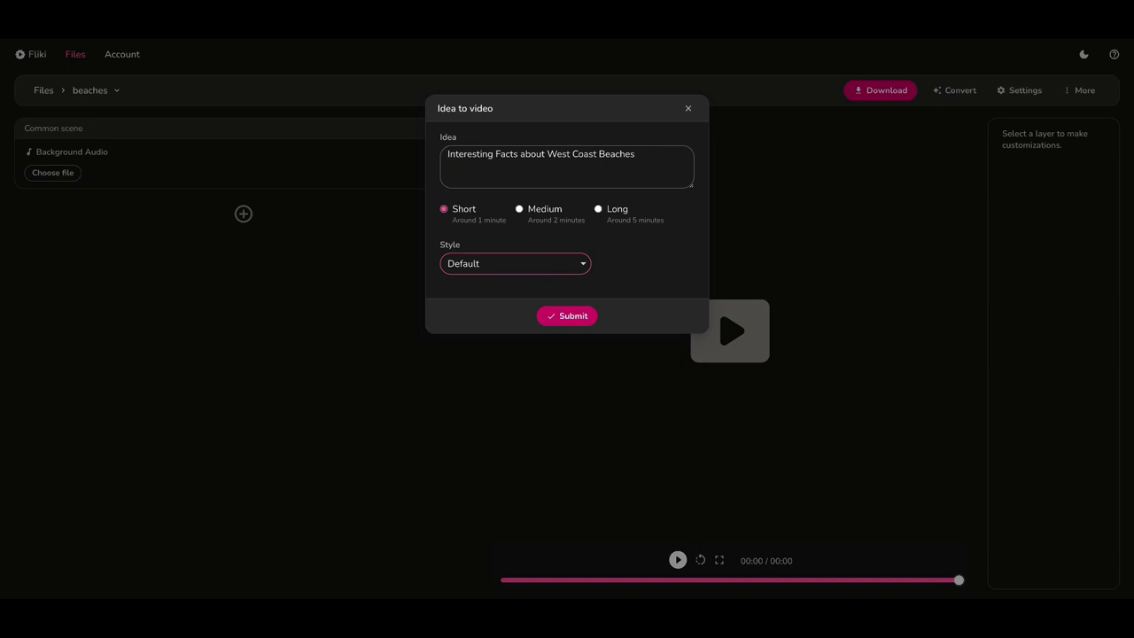
{"action": "left_click", "coordinate": [571, 272]}
{"action": "left_click", "coordinate": [586, 317]}
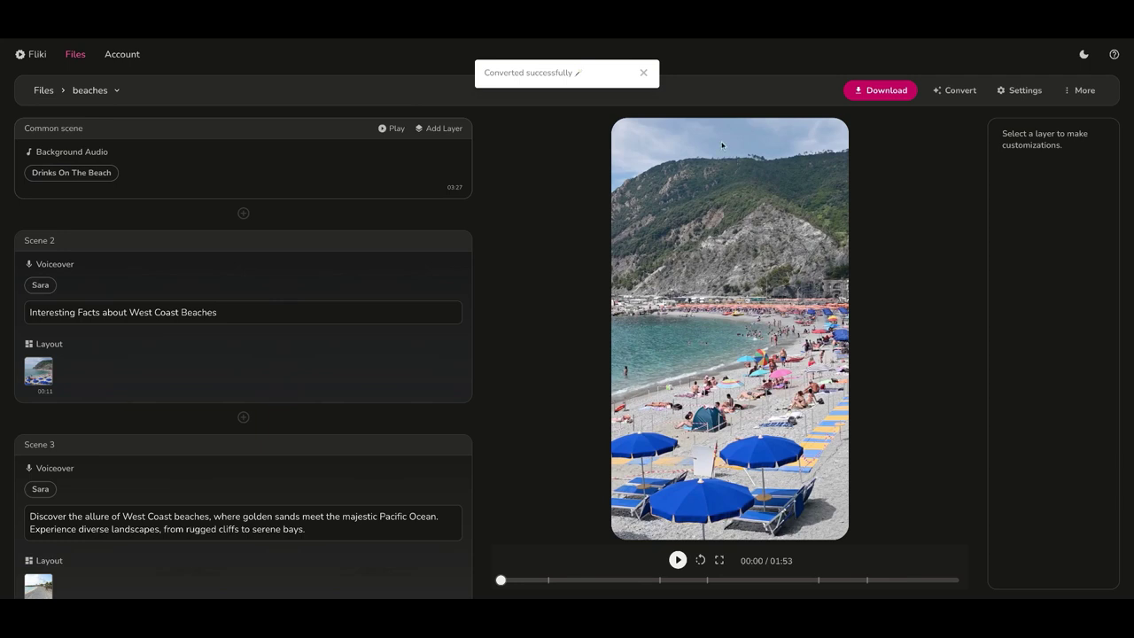
{"action": "left_click", "coordinate": [643, 74]}
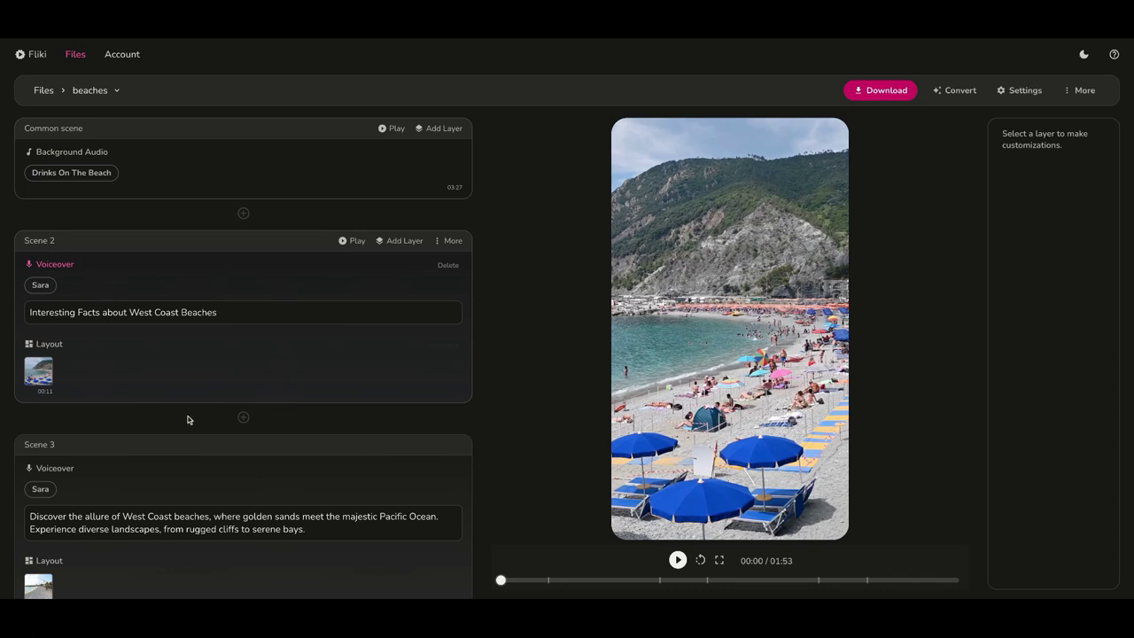
{"action": "scroll", "coordinate": [183, 417], "scroll_direction": "down", "scroll_amount": 5}
{"action": "mouse_move", "coordinate": [243, 284]}
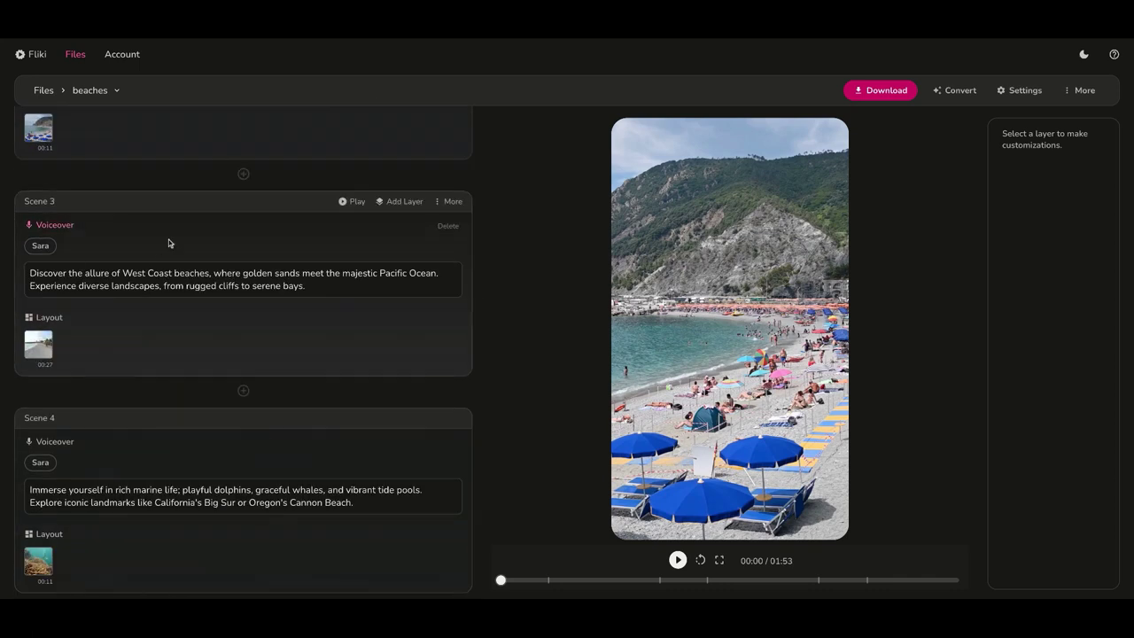
{"action": "scroll", "coordinate": [133, 226], "scroll_direction": "up", "scroll_amount": 3}
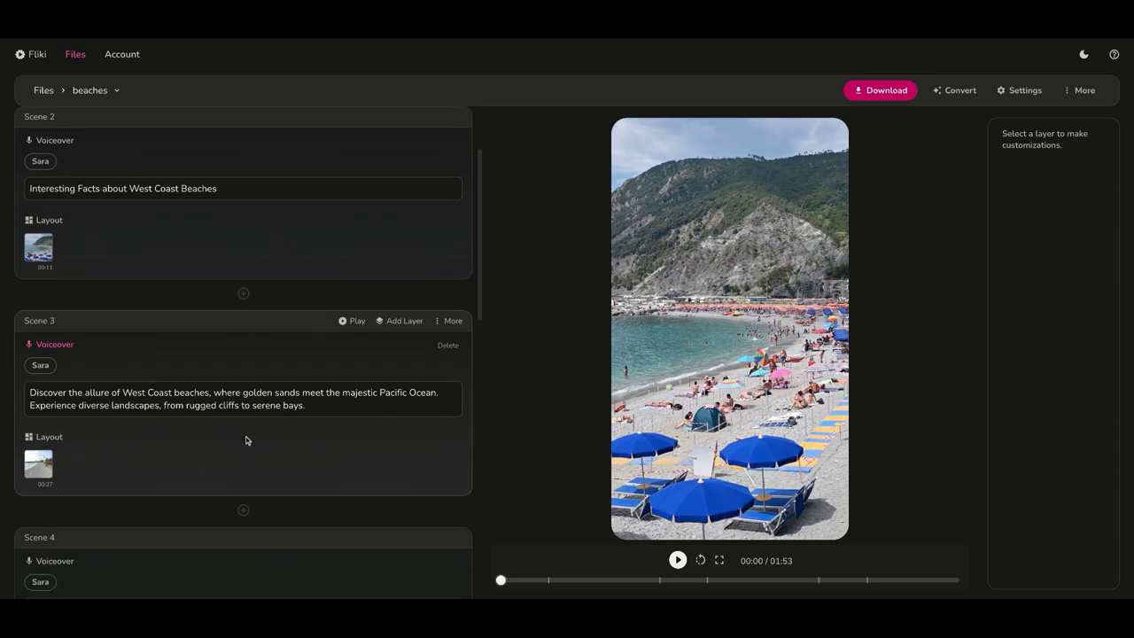
{"action": "scroll", "coordinate": [247, 441], "scroll_direction": "down", "scroll_amount": 4}
{"action": "scroll", "coordinate": [329, 455], "scroll_direction": "down", "scroll_amount": 5}
{"action": "scroll", "coordinate": [97, 460], "scroll_direction": "up", "scroll_amount": 4}
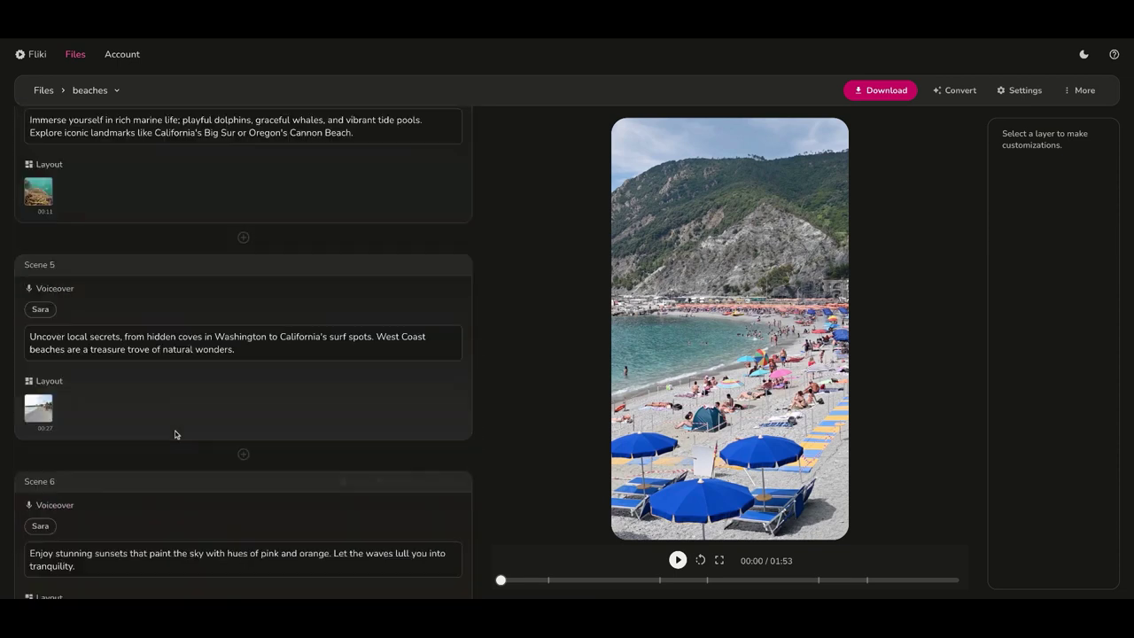
{"action": "scroll", "coordinate": [175, 434], "scroll_direction": "up", "scroll_amount": 6}
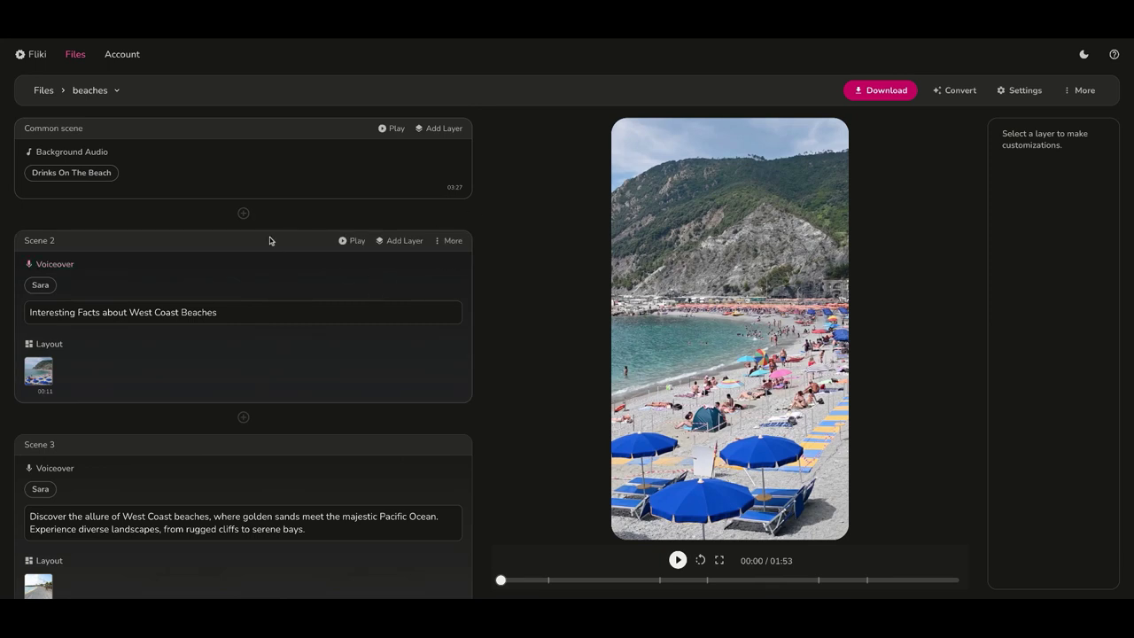
{"action": "mouse_move", "coordinate": [147, 177]}
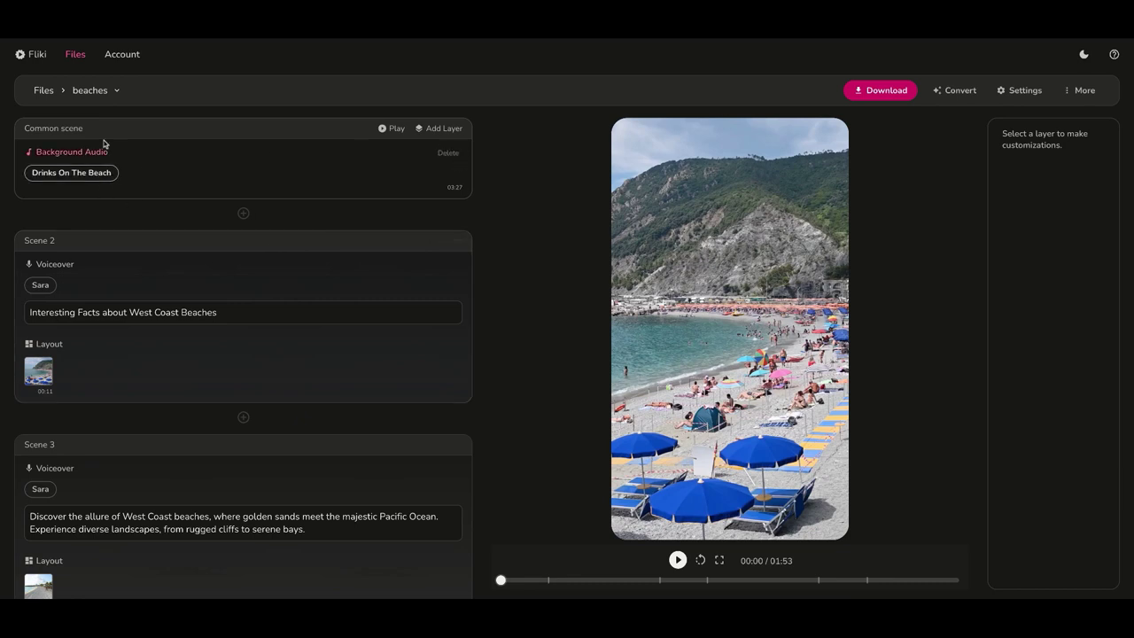
Set background music volume to 10 on all audio layers; browse the music library unchanged.
{"action": "left_click", "coordinate": [147, 177]}
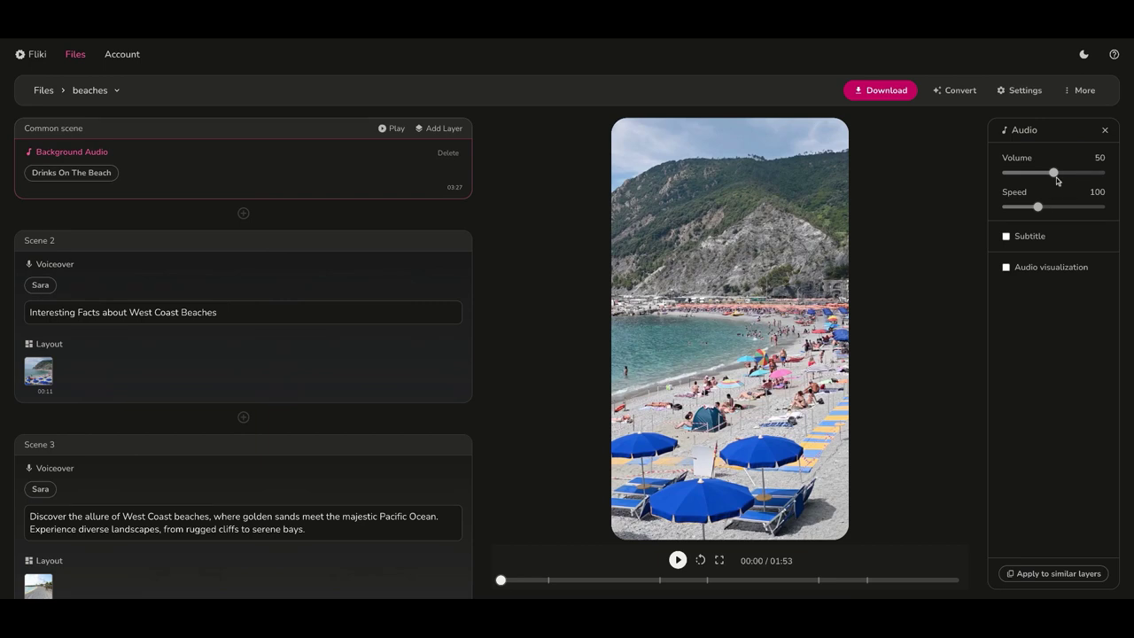
{"action": "left_click_drag", "start_coordinate": [1053, 173], "coordinate": [1016, 173]}
{"action": "left_click", "coordinate": [1061, 575]}
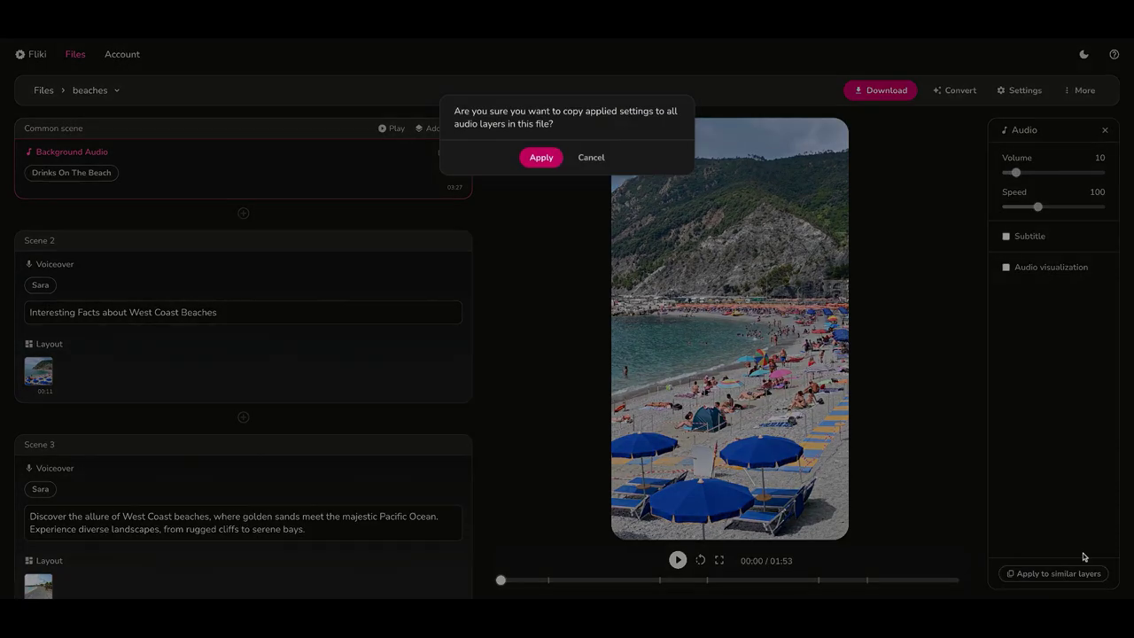
{"action": "left_click", "coordinate": [546, 163]}
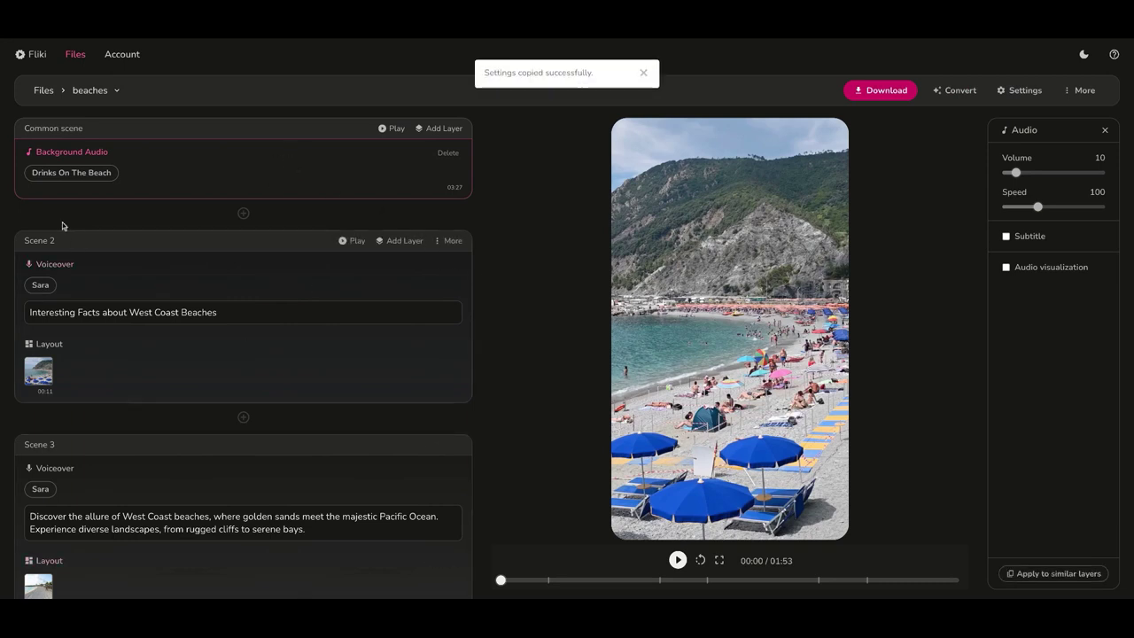
{"action": "left_click", "coordinate": [84, 175]}
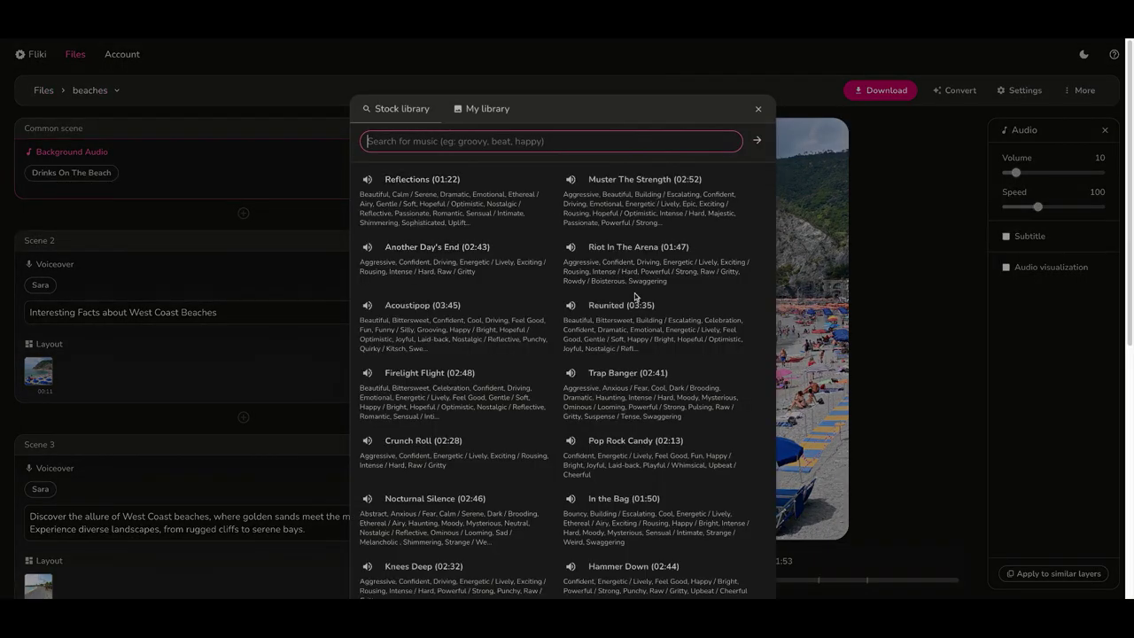
{"action": "left_click", "coordinate": [757, 110]}
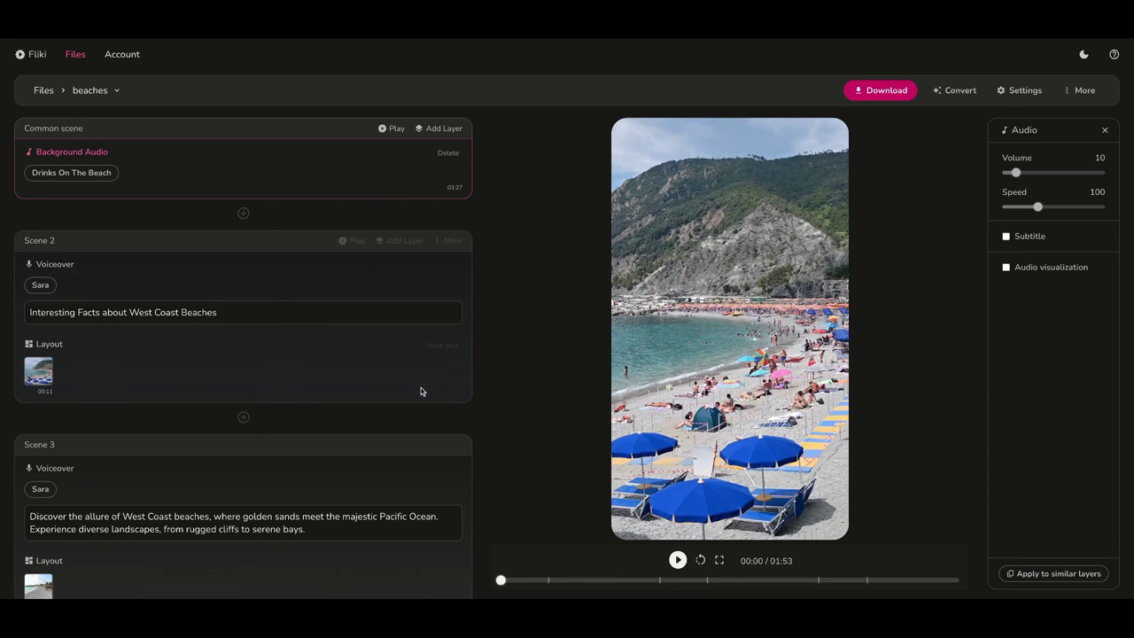
{"action": "mouse_move", "coordinate": [244, 363]}
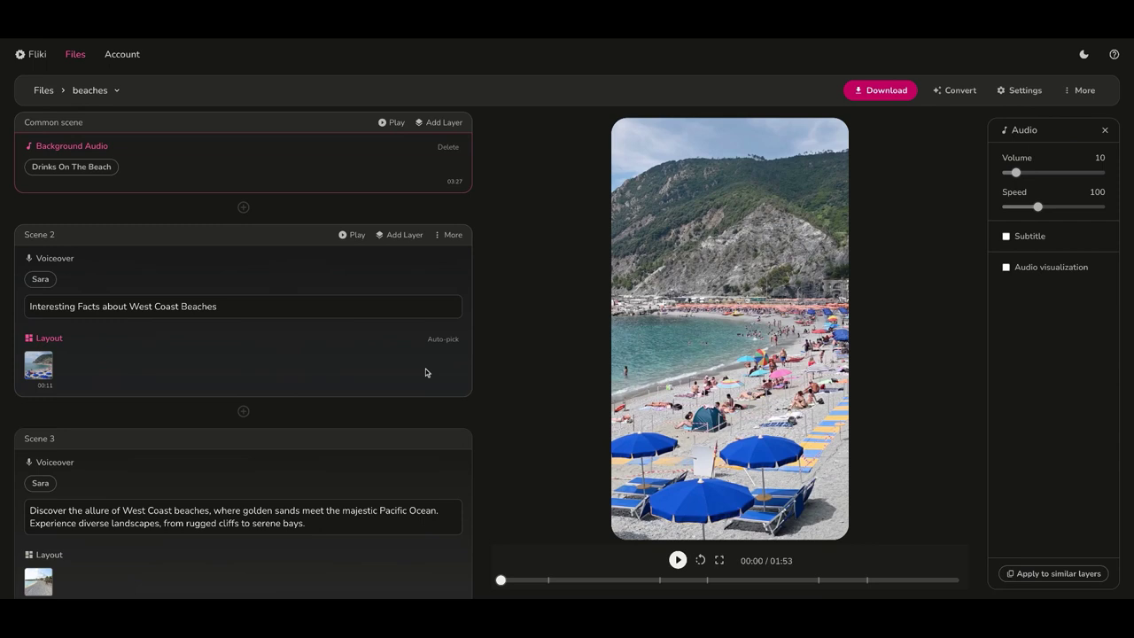
Open Scene 2's voice choices, switch to United Kingdom dialect, and preview Matthew.
{"action": "scroll", "coordinate": [425, 368], "scroll_direction": "down", "scroll_amount": 1}
{"action": "left_click", "coordinate": [41, 266]}
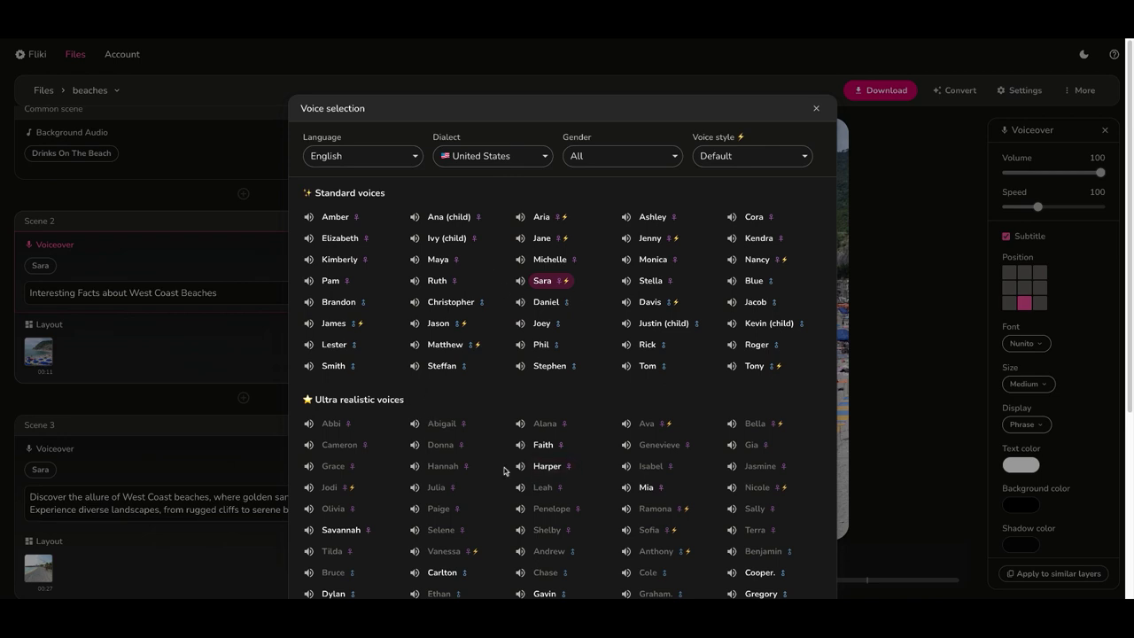
{"action": "scroll", "coordinate": [504, 470], "scroll_direction": "down", "scroll_amount": 3}
{"action": "scroll", "coordinate": [545, 372], "scroll_direction": "up", "scroll_amount": 3}
{"action": "left_click", "coordinate": [554, 182]}
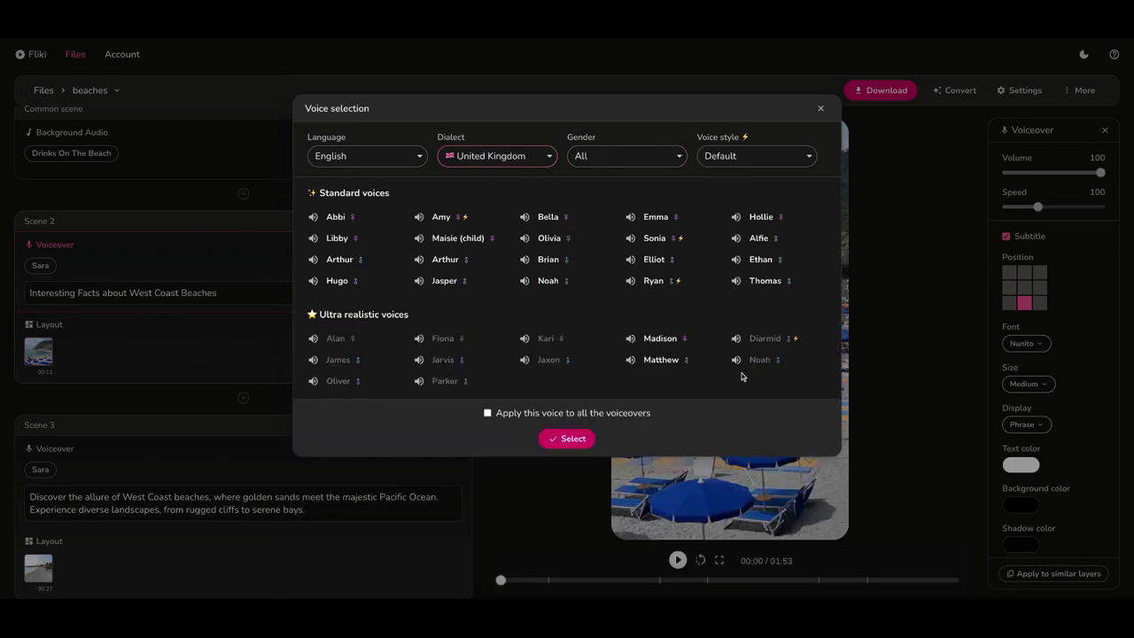
{"action": "left_click", "coordinate": [660, 361]}
{"action": "left_click", "coordinate": [630, 360]}
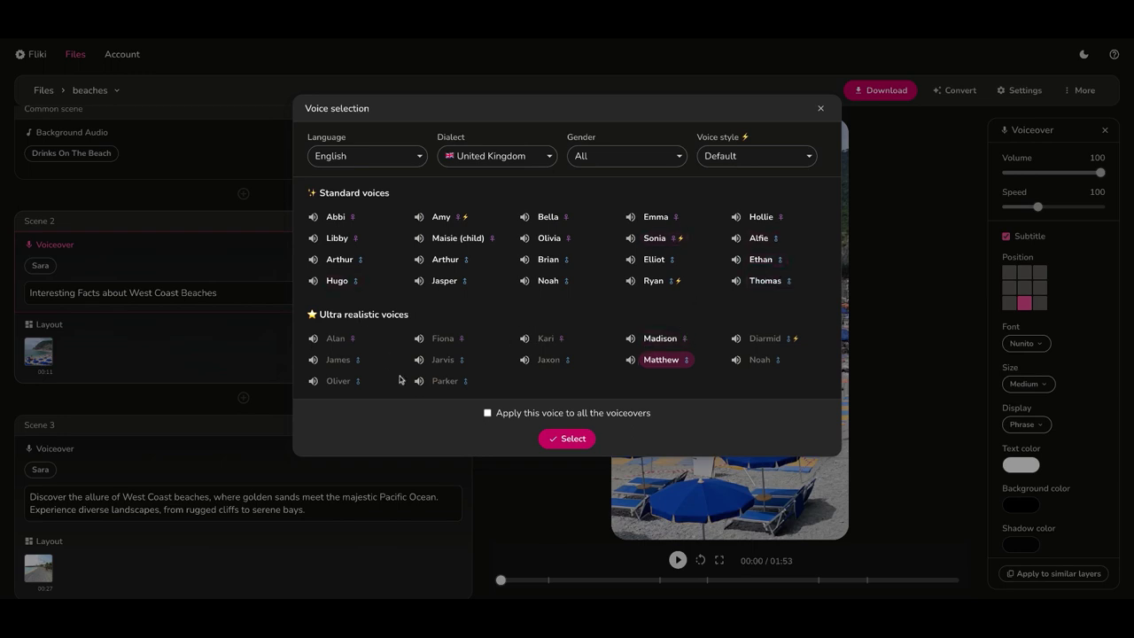
Audition Abbi, Bella, Arthur and Elliot, then apply Matthew to all voiceovers.
{"action": "left_click", "coordinate": [315, 218]}
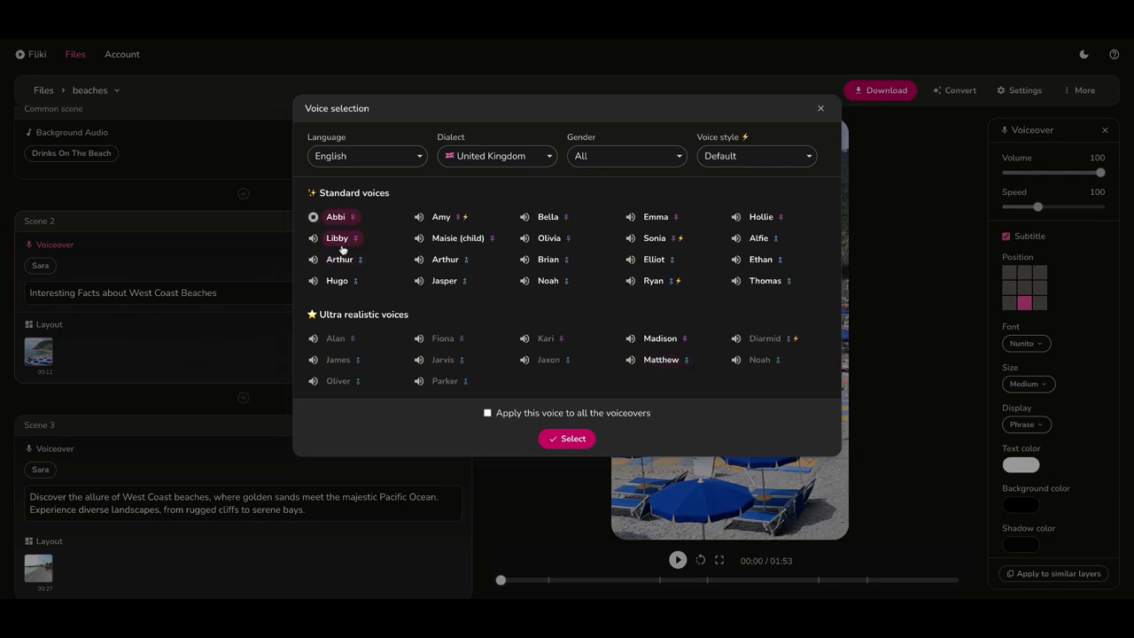
{"action": "left_click", "coordinate": [525, 217]}
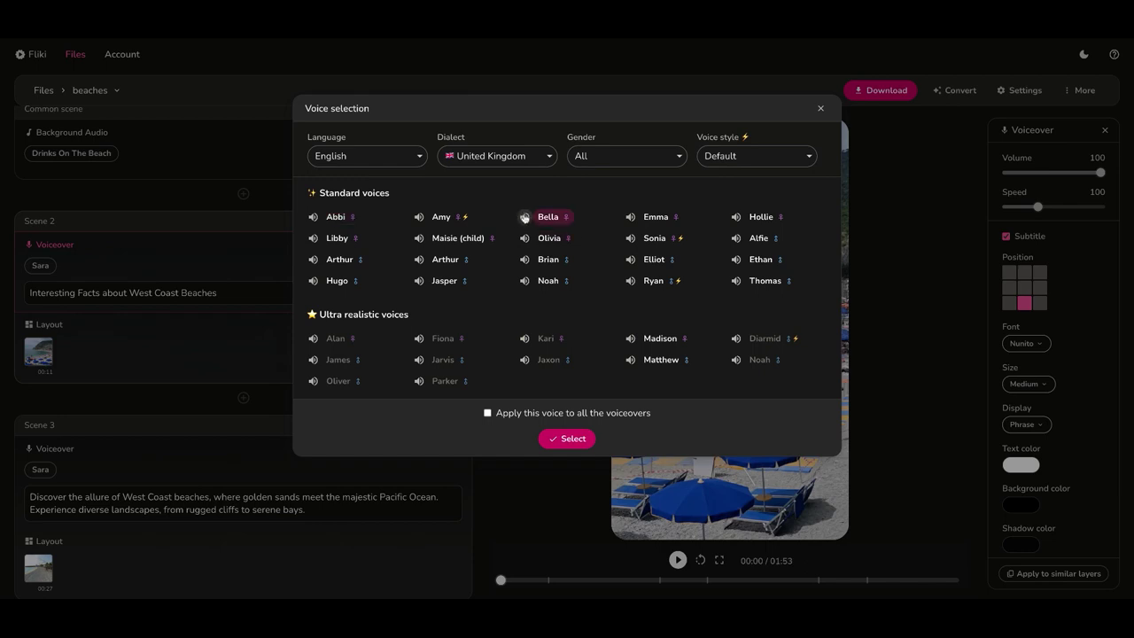
{"action": "left_click", "coordinate": [418, 258]}
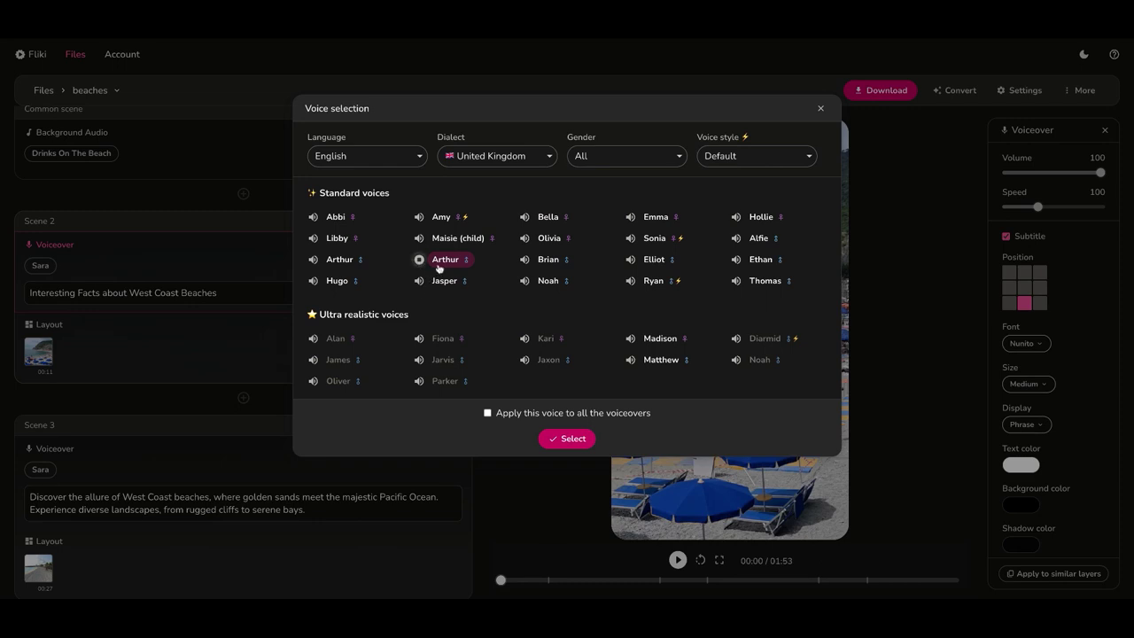
{"action": "left_click", "coordinate": [629, 258]}
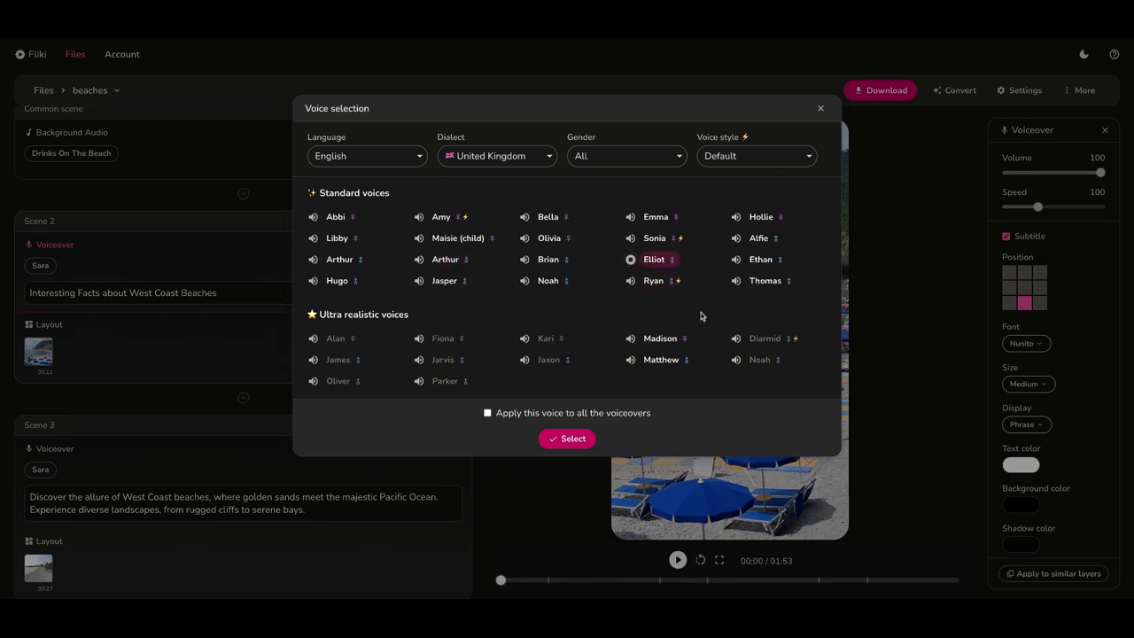
{"action": "left_click", "coordinate": [630, 360]}
{"action": "left_click", "coordinate": [487, 413]}
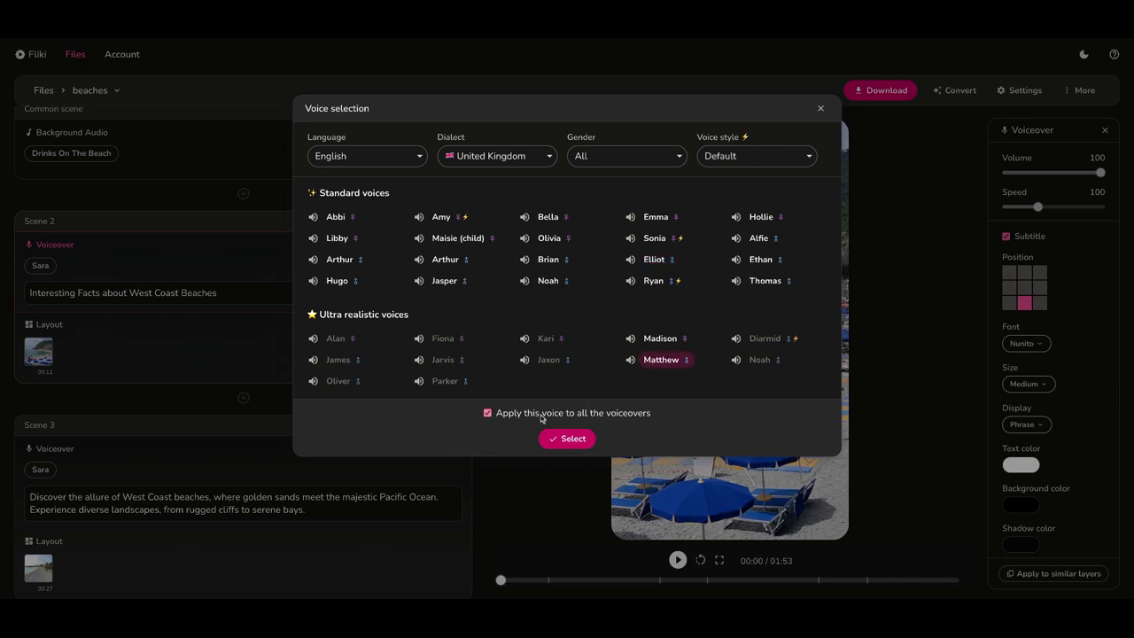
{"action": "left_click", "coordinate": [591, 438]}
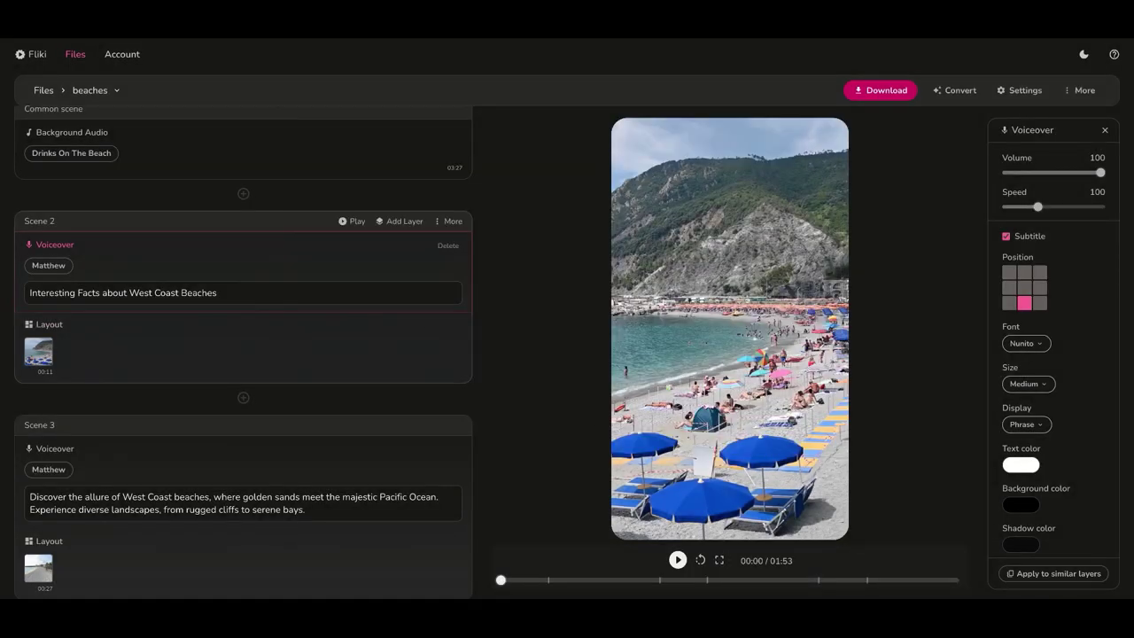
Play the 51-second Matthew-narrated preview up to about 0:12, then pause.
{"action": "left_click", "coordinate": [676, 559]}
{"action": "key", "text": "space"}
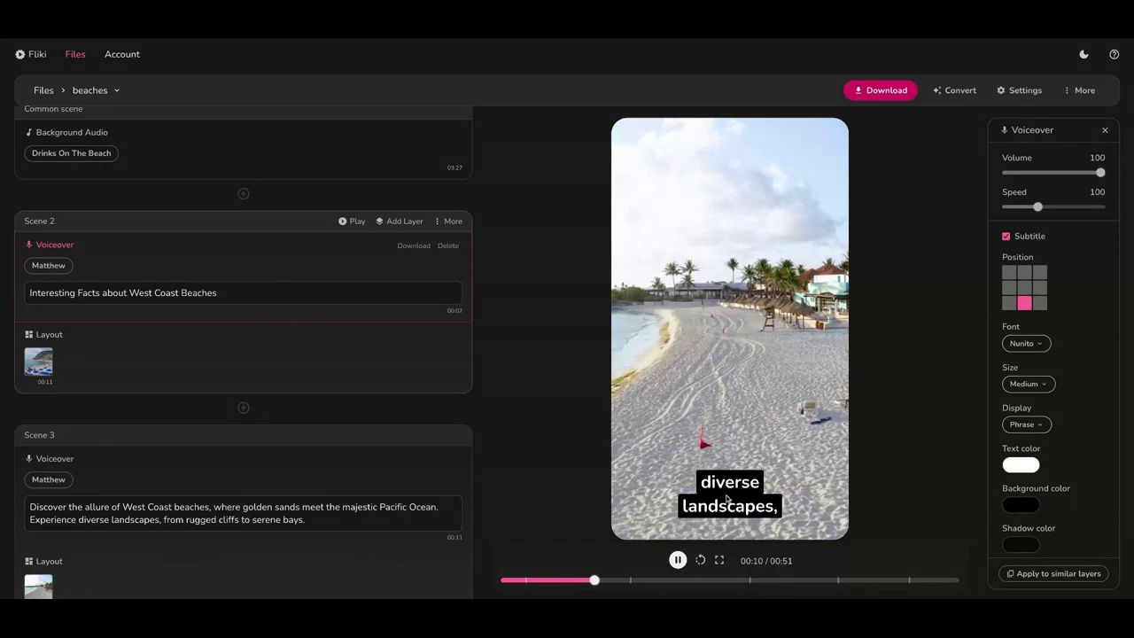
{"action": "left_click", "coordinate": [677, 560]}
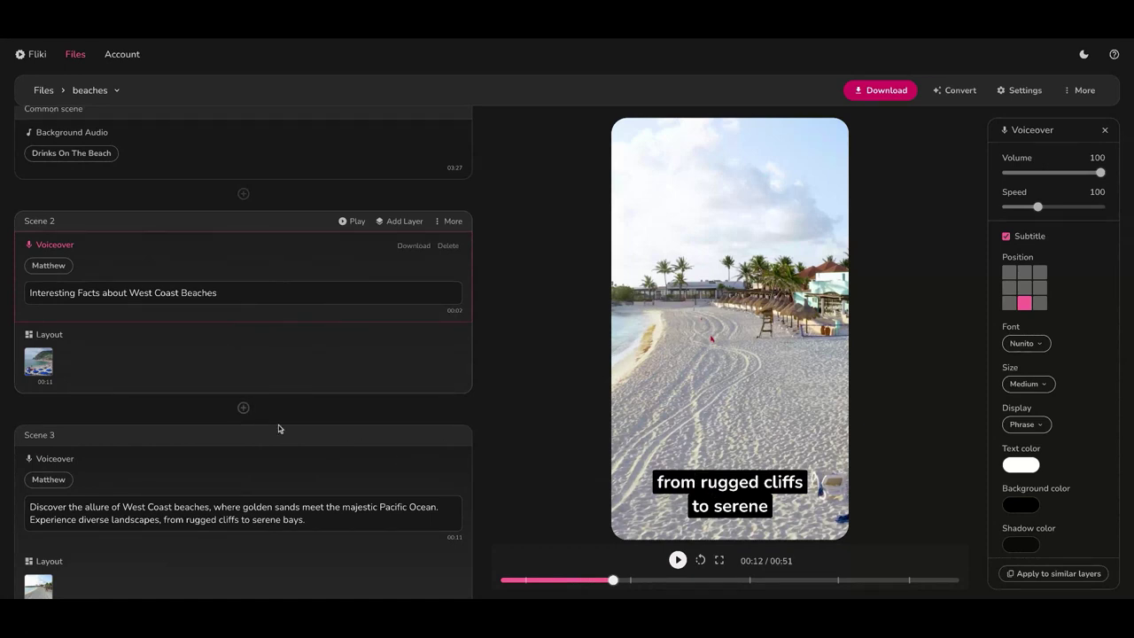
{"action": "scroll", "coordinate": [278, 425], "scroll_direction": "down", "scroll_amount": 2}
{"action": "scroll", "coordinate": [266, 390], "scroll_direction": "up", "scroll_amount": 1}
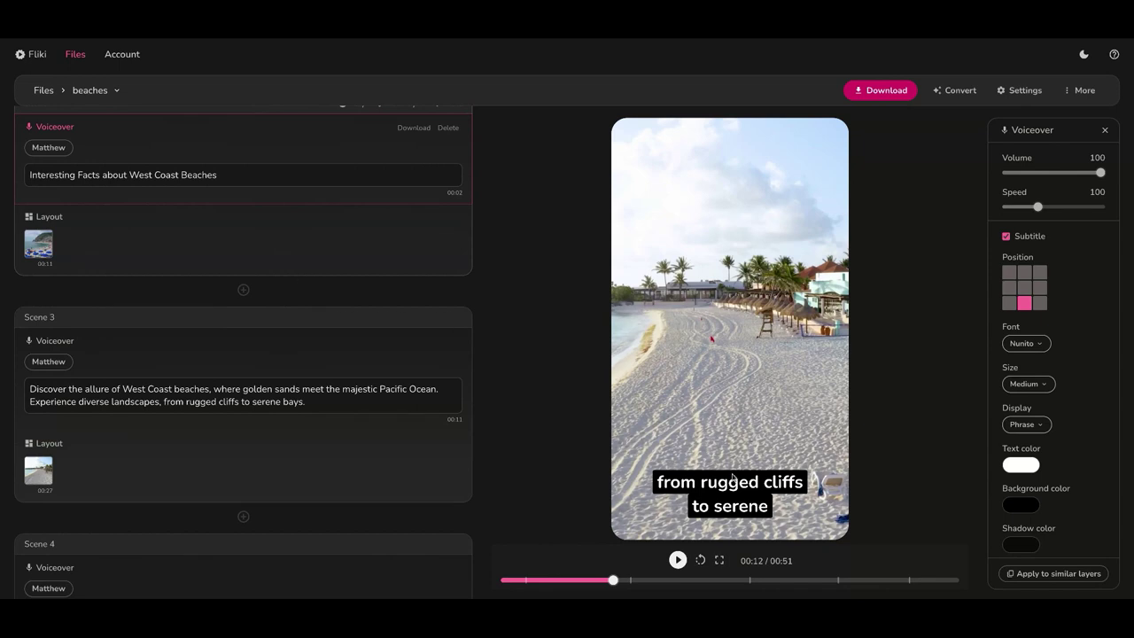
{"action": "mouse_move", "coordinate": [243, 483]}
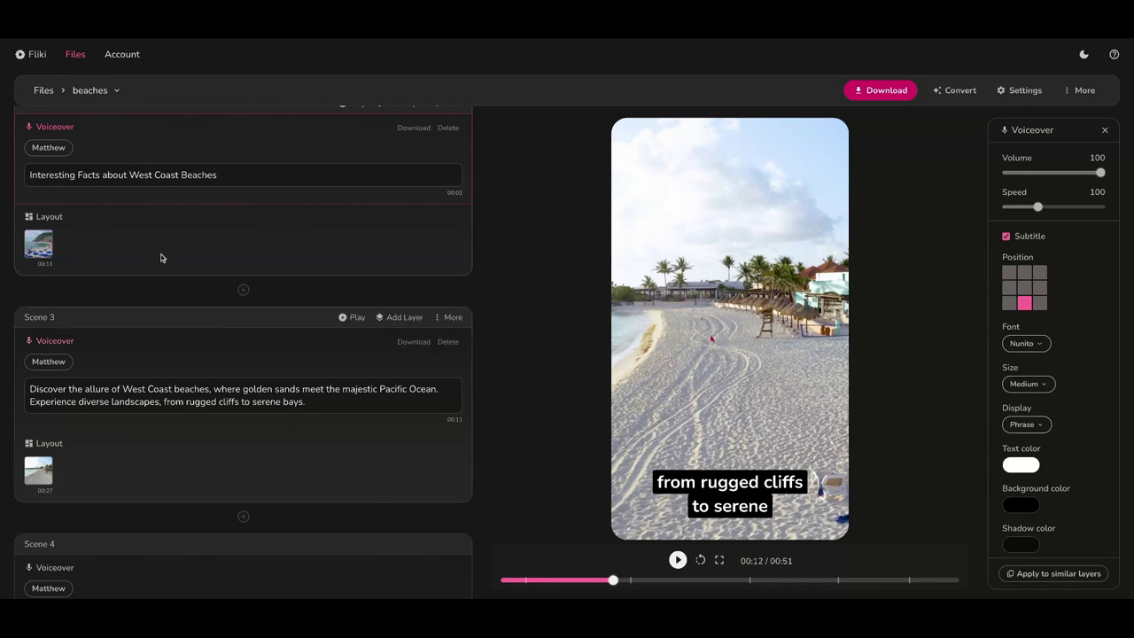
Try middle and top subtitle positions, then keep subtitles at bottom centre.
{"action": "left_click", "coordinate": [127, 174]}
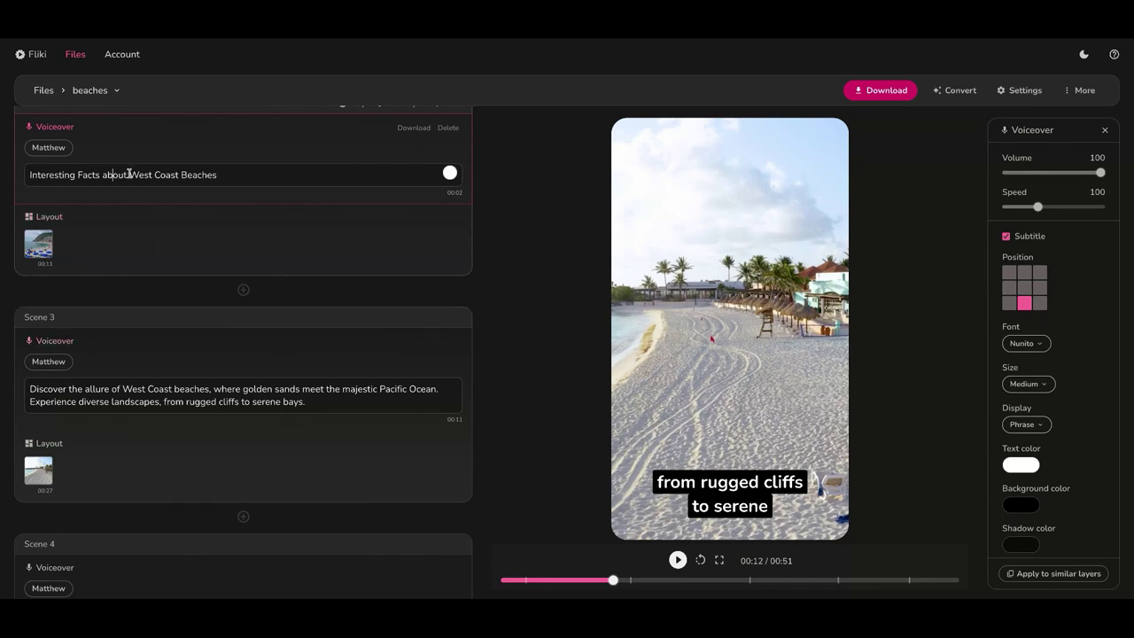
{"action": "left_click_drag", "start_coordinate": [97, 175], "coordinate": [157, 187]}
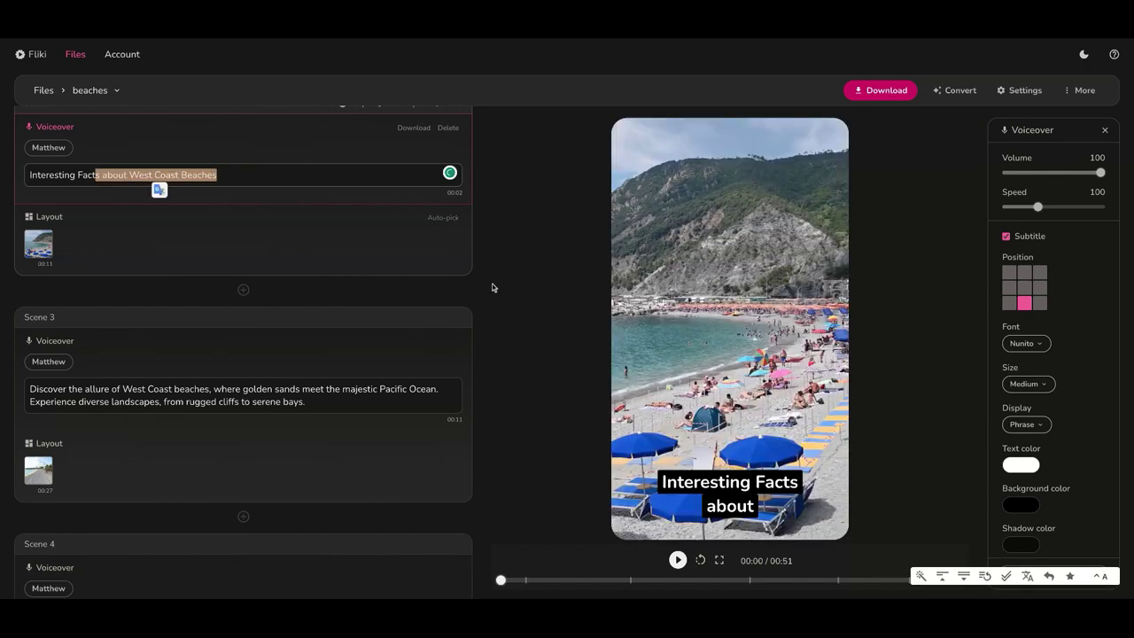
{"action": "left_click", "coordinate": [1025, 288]}
{"action": "left_click", "coordinate": [1025, 272]}
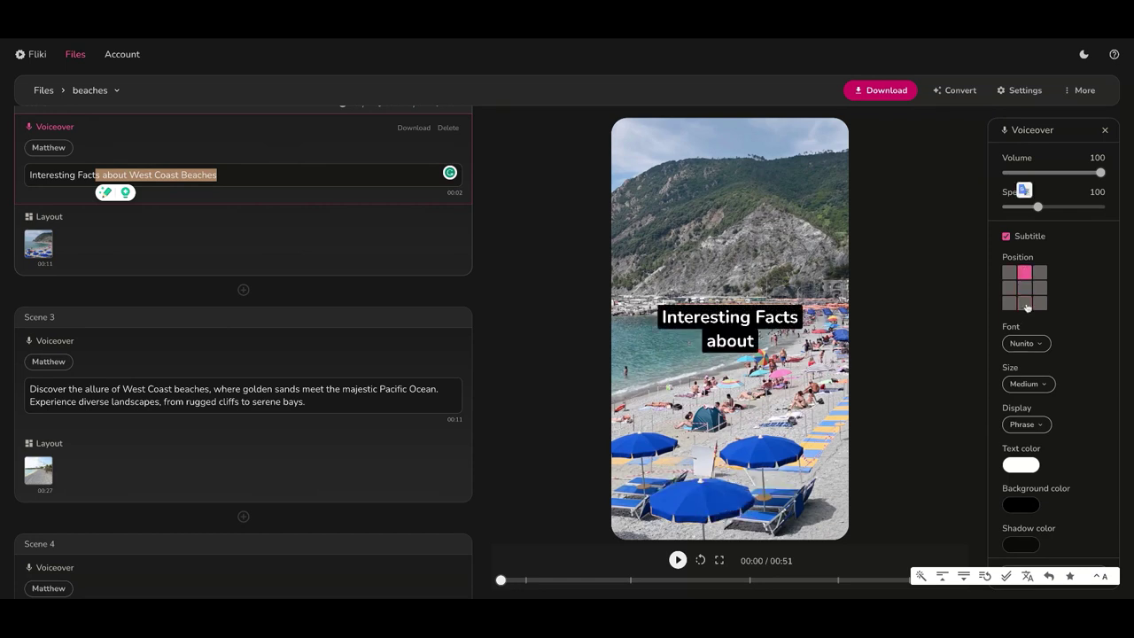
{"action": "left_click", "coordinate": [1025, 304]}
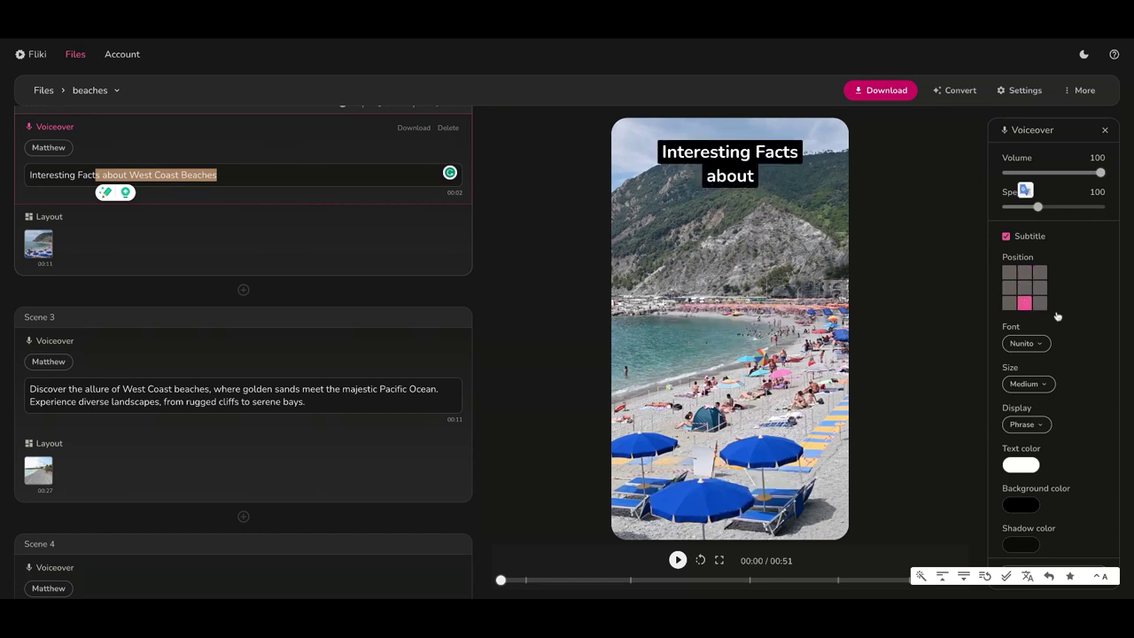
Make subtitles Large with Word display and copy these settings to every voiceover.
{"action": "left_click", "coordinate": [1039, 385]}
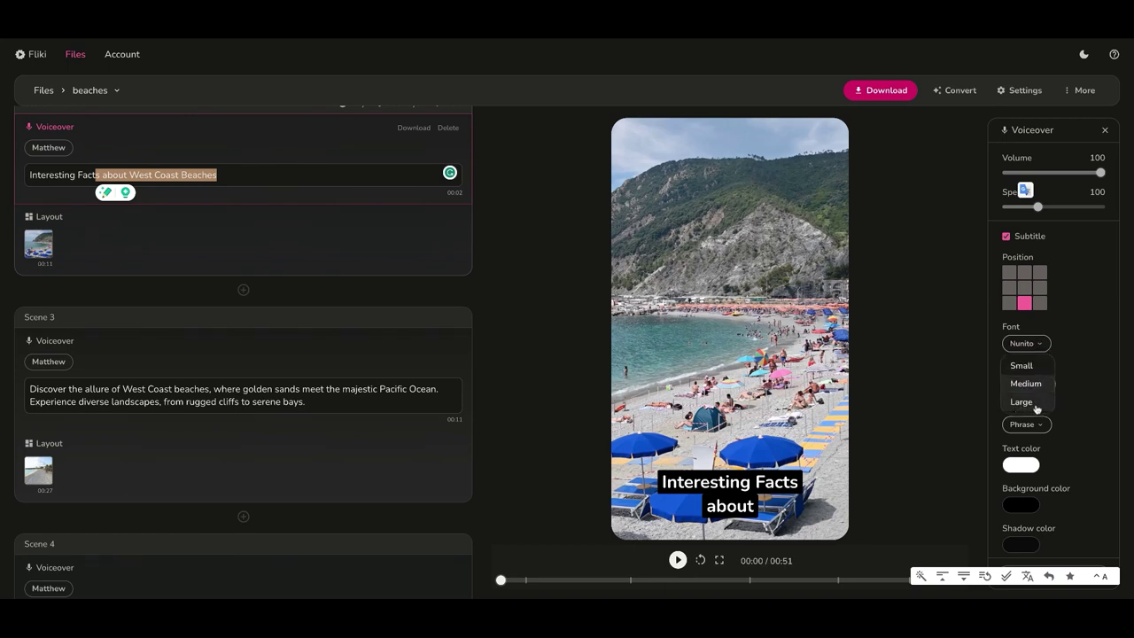
{"action": "left_click", "coordinate": [1026, 401]}
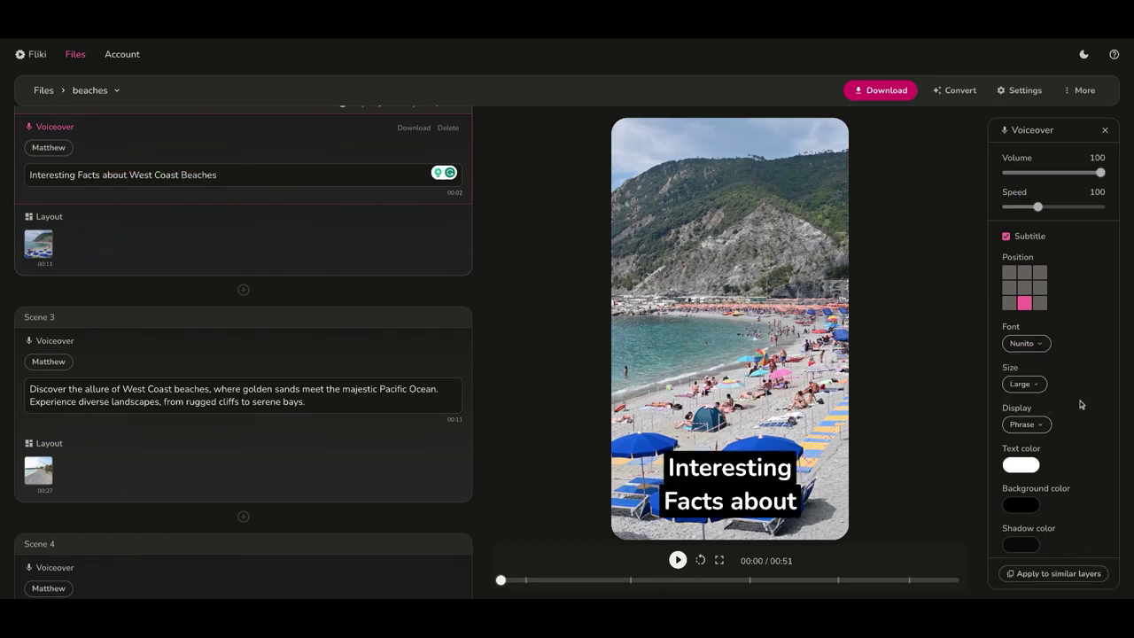
{"action": "left_click", "coordinate": [1041, 427]}
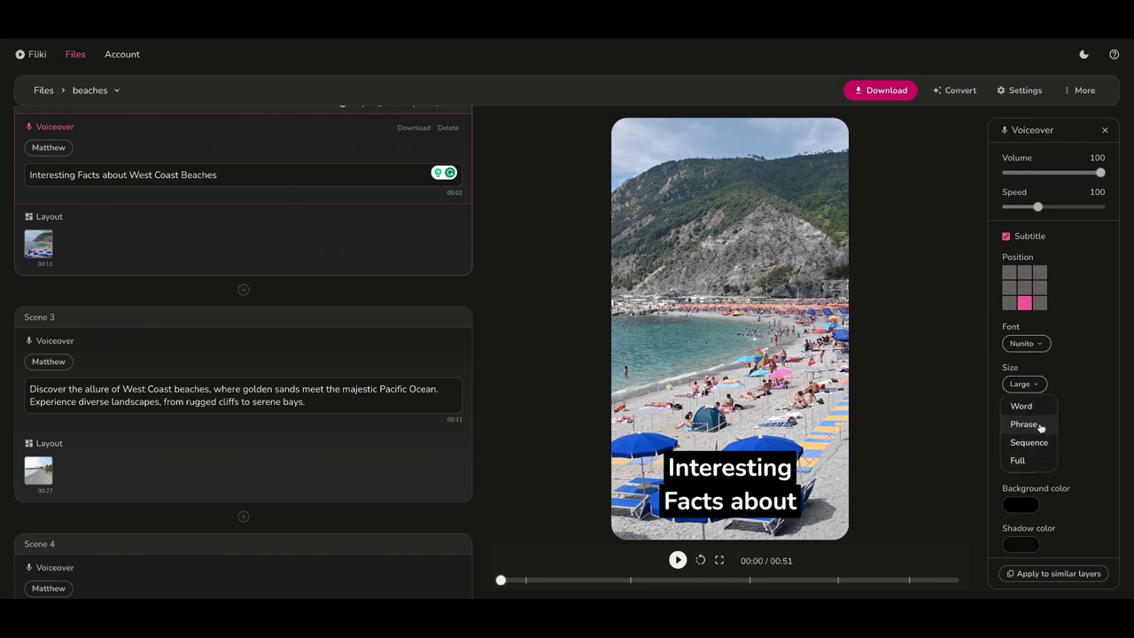
{"action": "left_click", "coordinate": [1041, 427]}
{"action": "left_click", "coordinate": [1031, 427]}
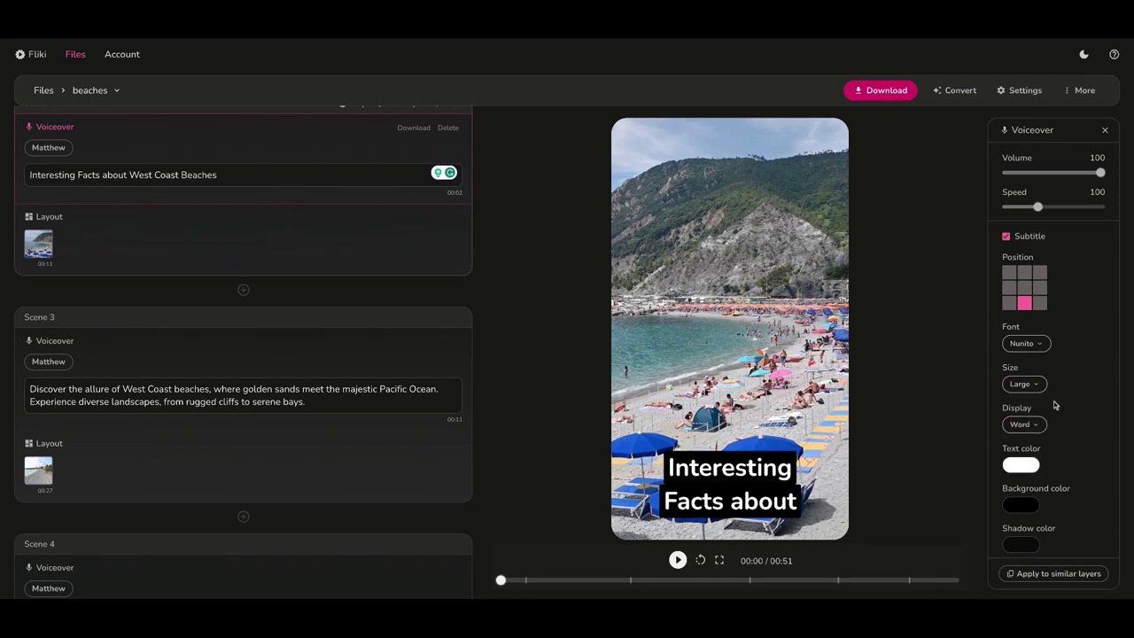
{"action": "scroll", "coordinate": [1032, 425], "scroll_direction": "down", "scroll_amount": 1}
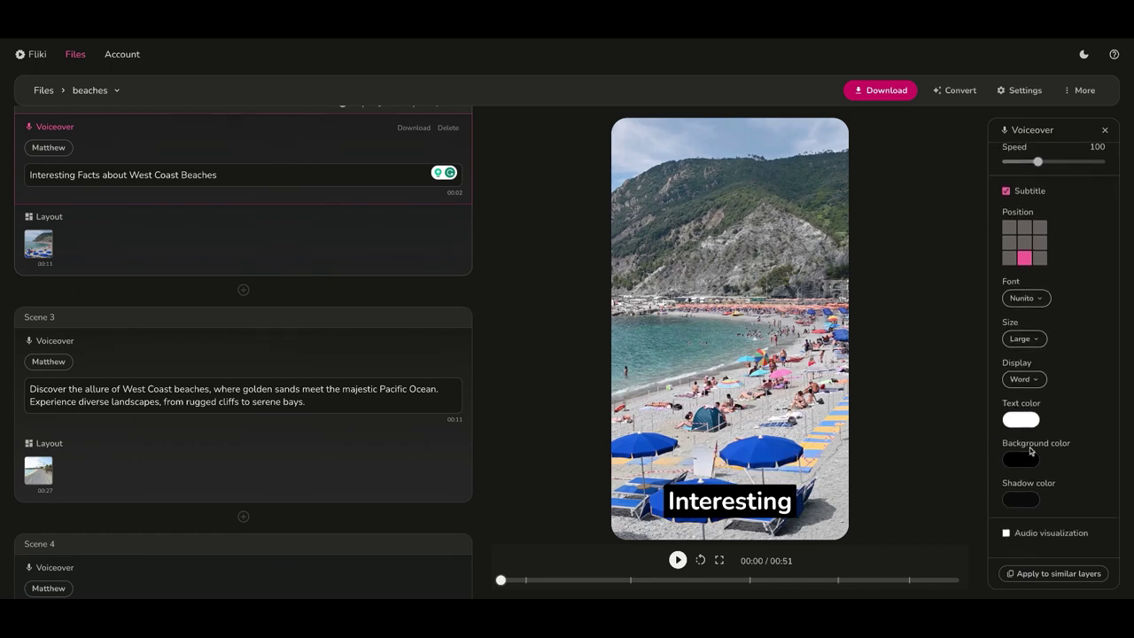
{"action": "left_click", "coordinate": [1059, 574]}
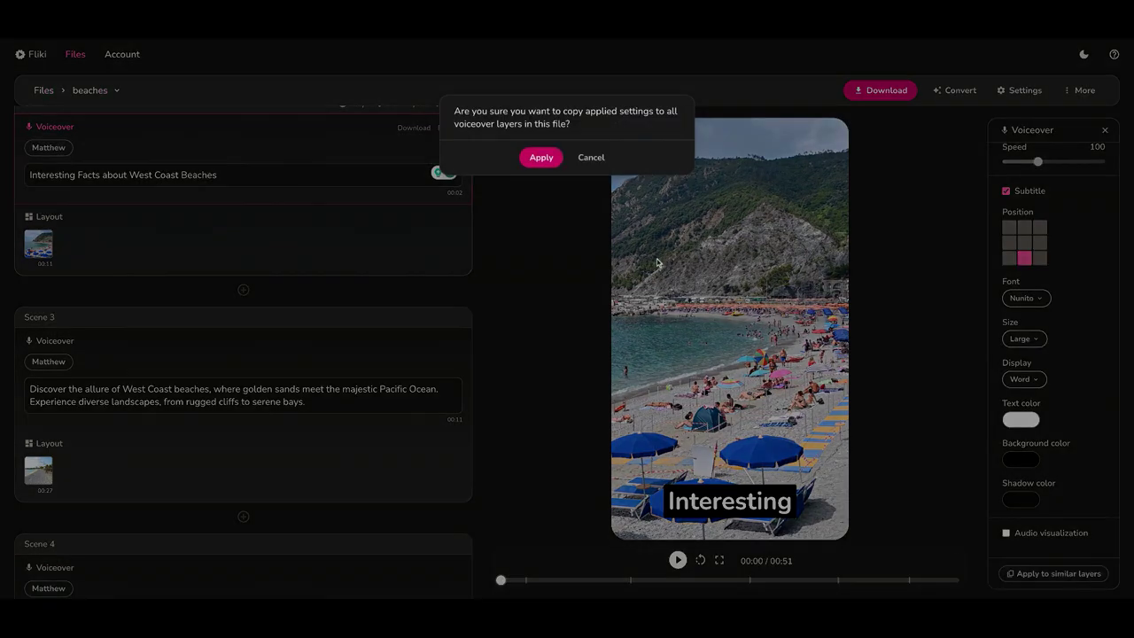
{"action": "left_click", "coordinate": [541, 157]}
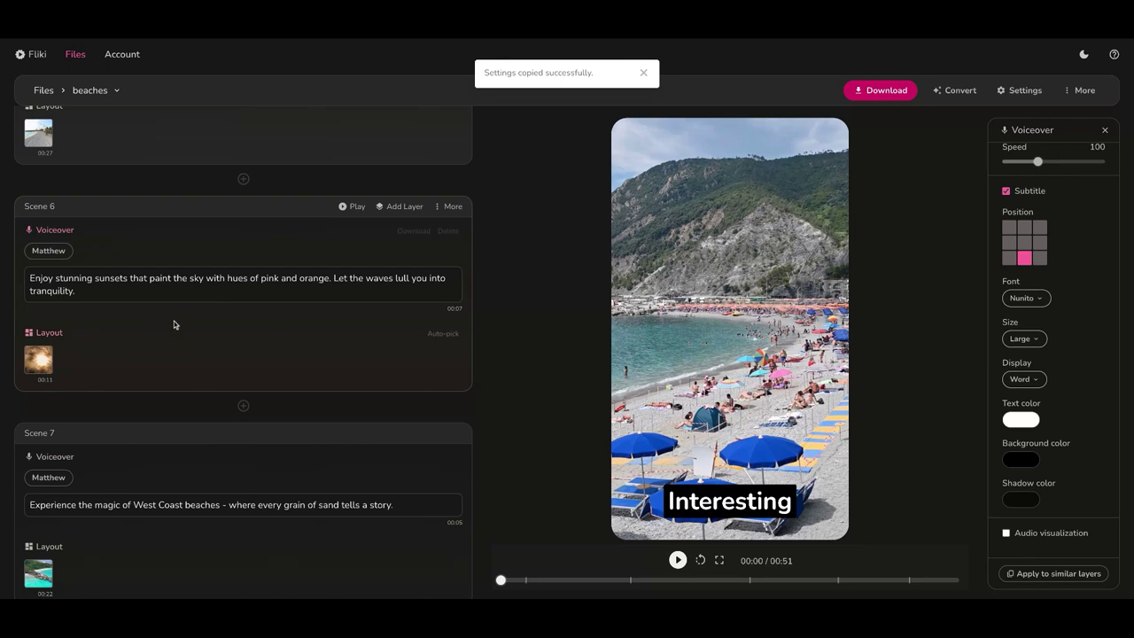
{"action": "scroll", "coordinate": [234, 354], "scroll_direction": "up", "scroll_amount": 3}
{"action": "scroll", "coordinate": [227, 349], "scroll_direction": "up", "scroll_amount": 3}
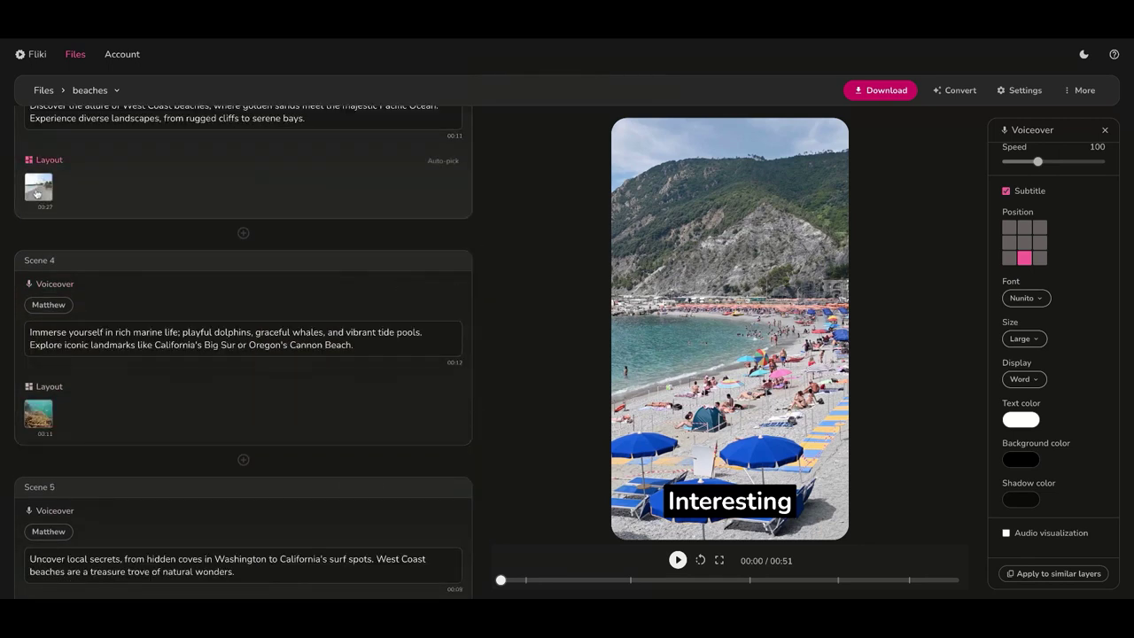
Replace Scene 3's clip with the aerial El Segundo stock clip from a 'california beach' search.
{"action": "left_click", "coordinate": [37, 193]}
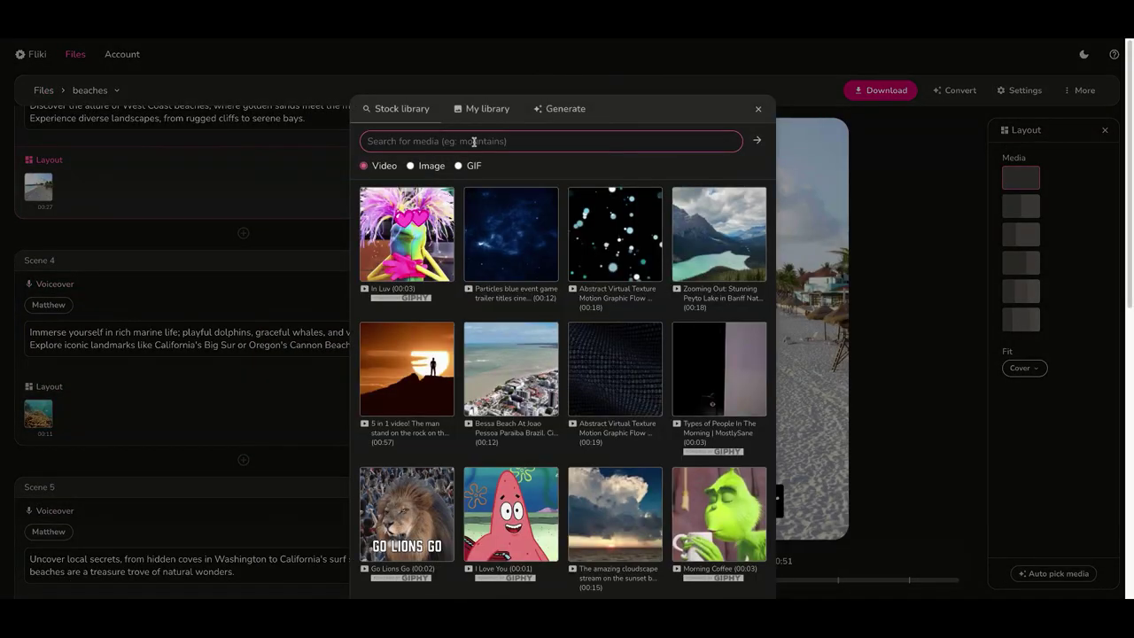
{"action": "type", "text": "cali"}
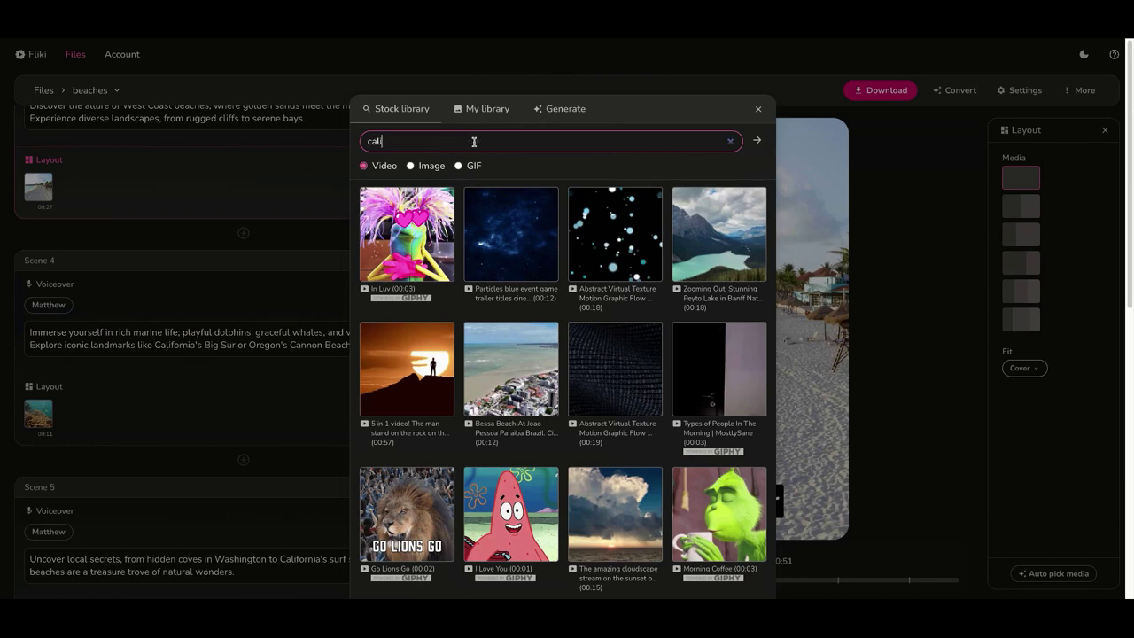
{"action": "type", "text": "fornia b"}
{"action": "type", "text": "each"}
{"action": "left_click", "coordinate": [757, 141]}
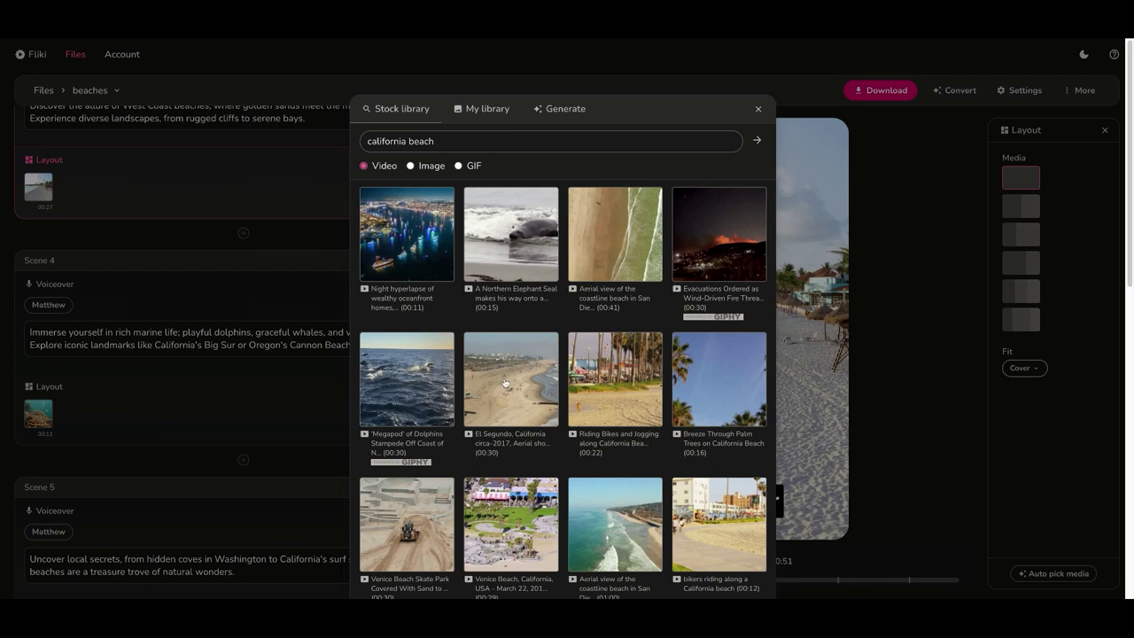
{"action": "mouse_move", "coordinate": [510, 379]}
{"action": "left_click", "coordinate": [538, 395]}
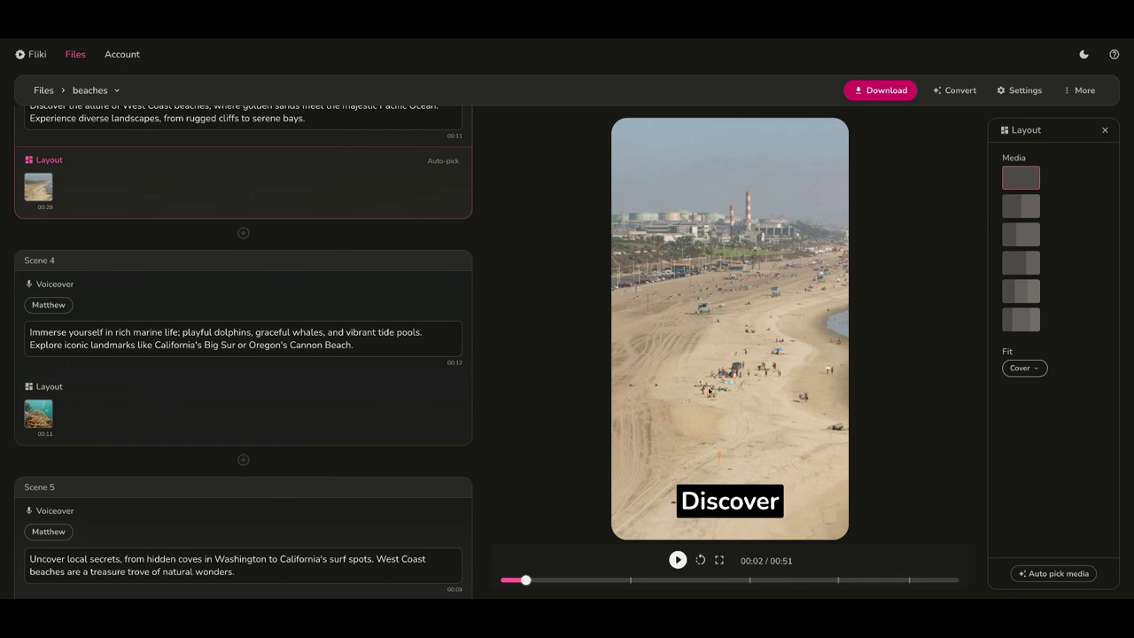
Review all scenes of the beaches video, then bring up the download prompt.
{"action": "scroll", "coordinate": [295, 418], "scroll_direction": "down", "scroll_amount": 3}
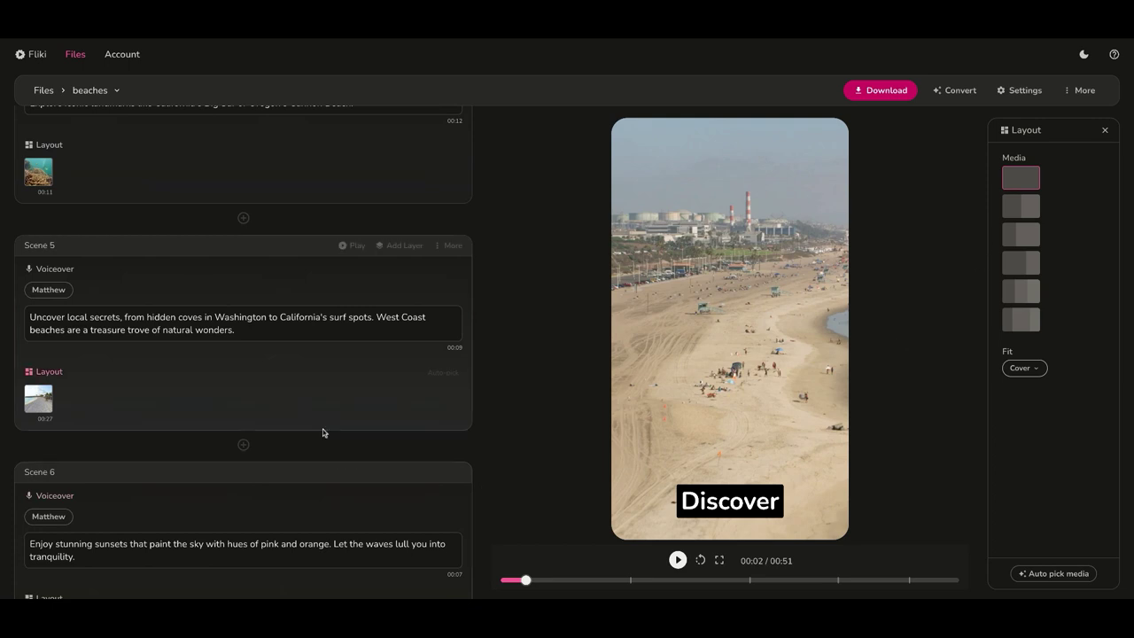
{"action": "scroll", "coordinate": [222, 505], "scroll_direction": "down", "scroll_amount": 4}
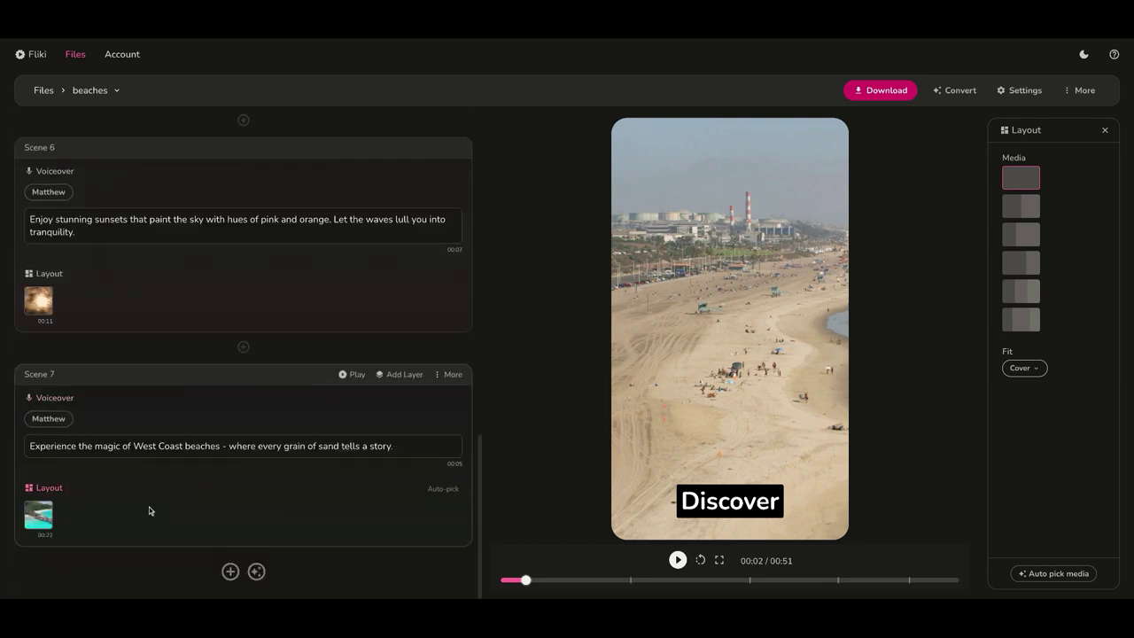
{"action": "scroll", "coordinate": [296, 486], "scroll_direction": "up", "scroll_amount": 10}
{"action": "left_click", "coordinate": [886, 91]}
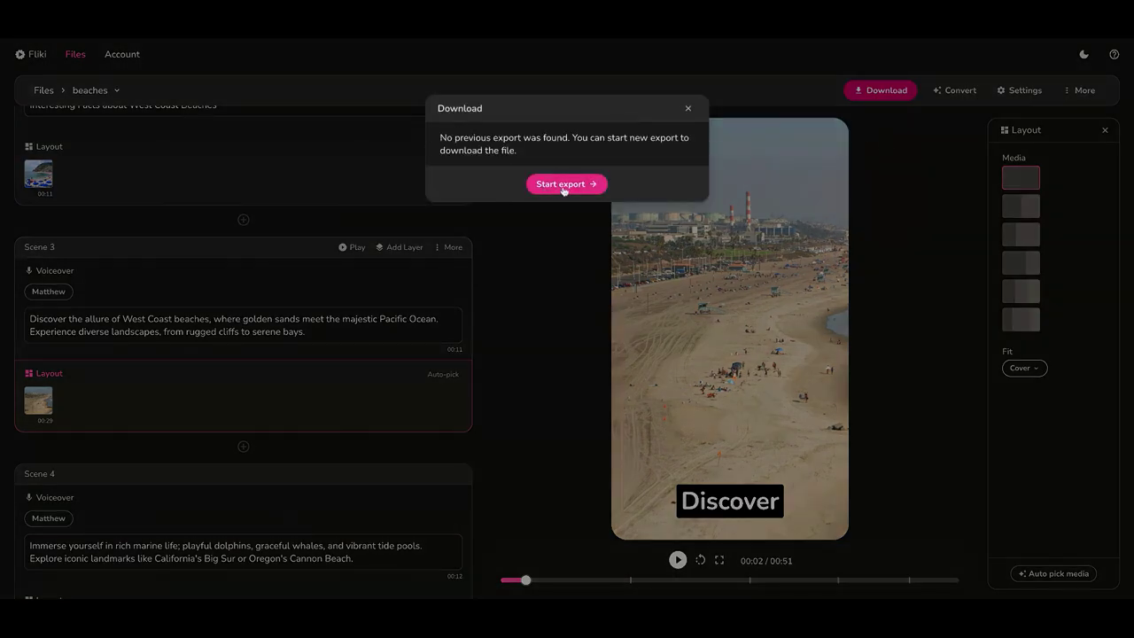
Start and confirm a new export of the beaches video.
{"action": "left_click", "coordinate": [564, 187]}
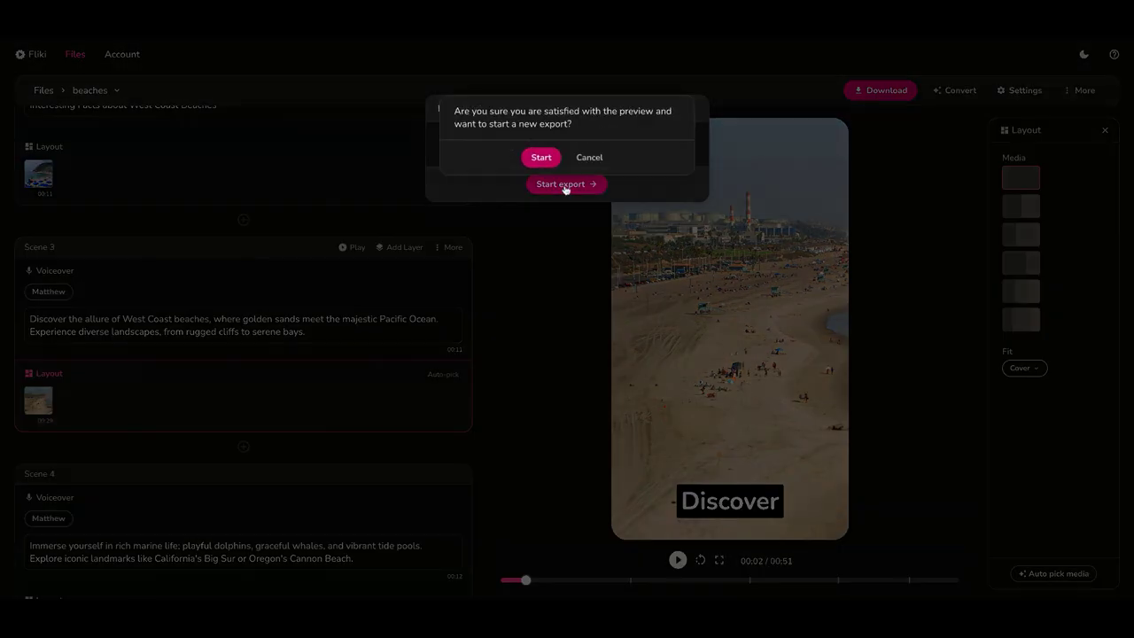
{"action": "left_click", "coordinate": [541, 158]}
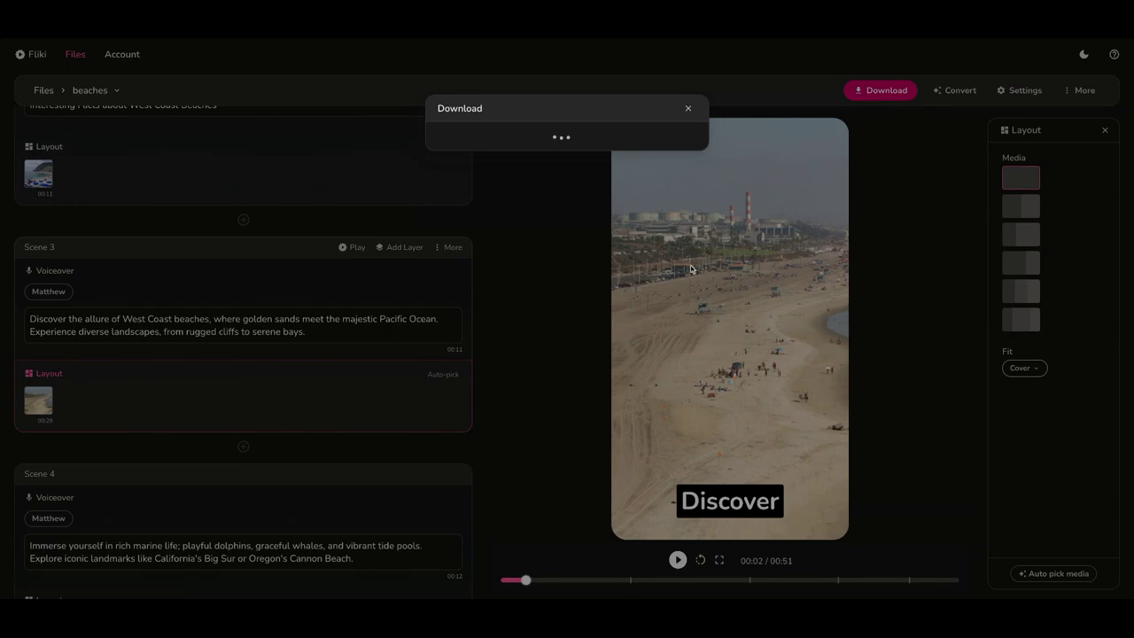